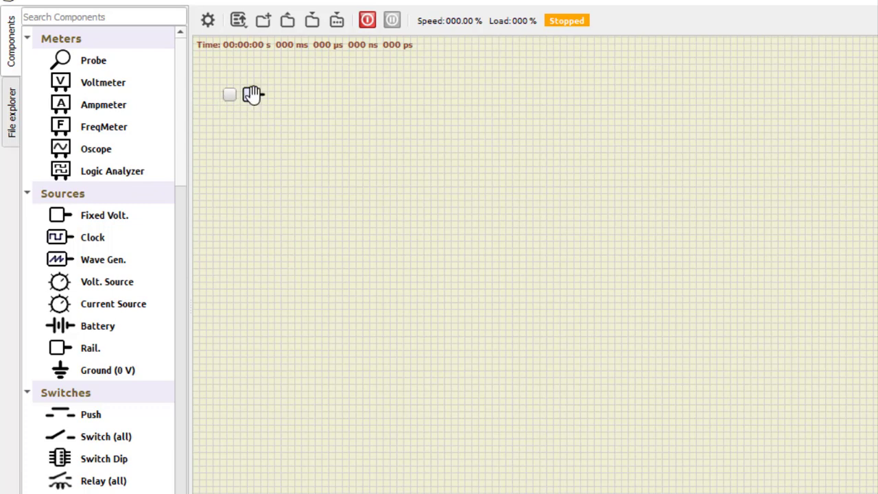
Rotate the fixed voltage source clockwise so its pin faces down, and reposition it slightly lower on the canvas
right_click(251, 94)
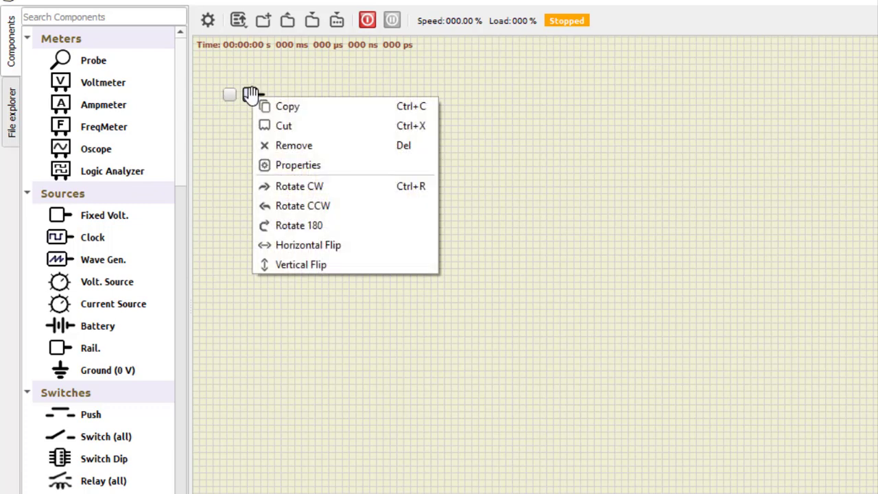
left_click(295, 186)
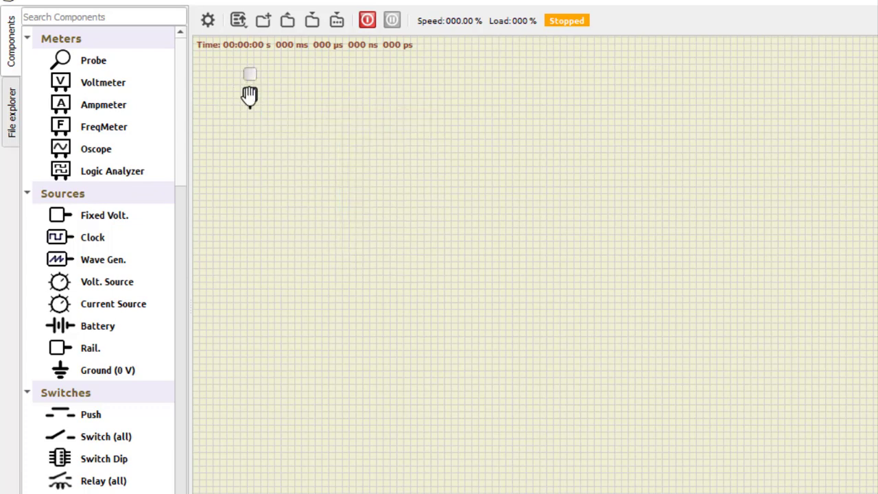
left_click_drag(249, 94, 243, 125)
Copy the rotated fixed voltage source and paste three duplicates beside it to make four inputs
right_click(243, 124)
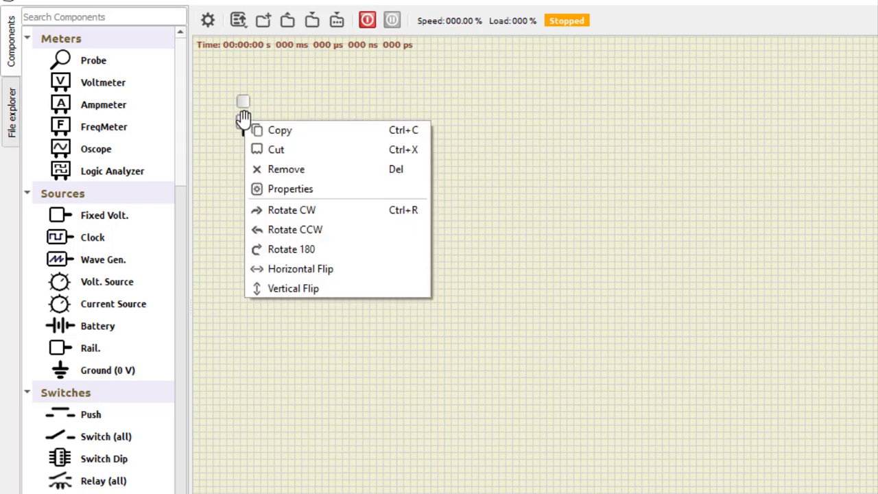
left_click(288, 134)
right_click(291, 122)
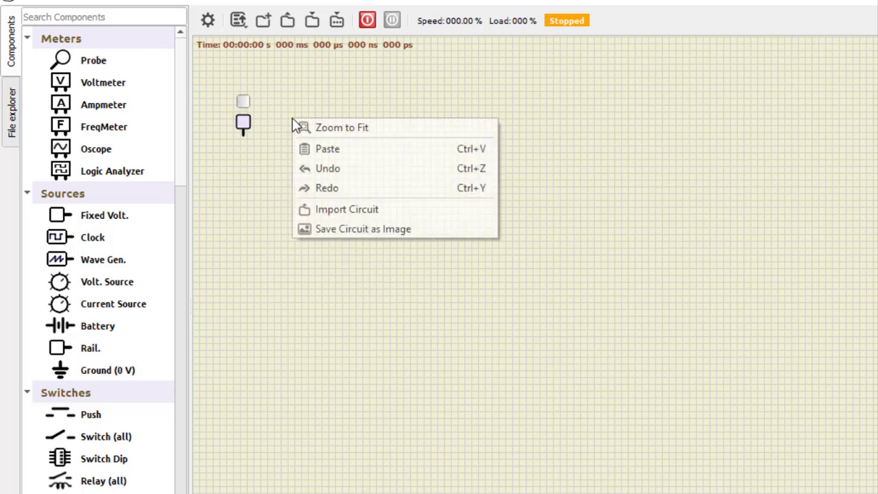
left_click(326, 155)
right_click(343, 125)
left_click(377, 155)
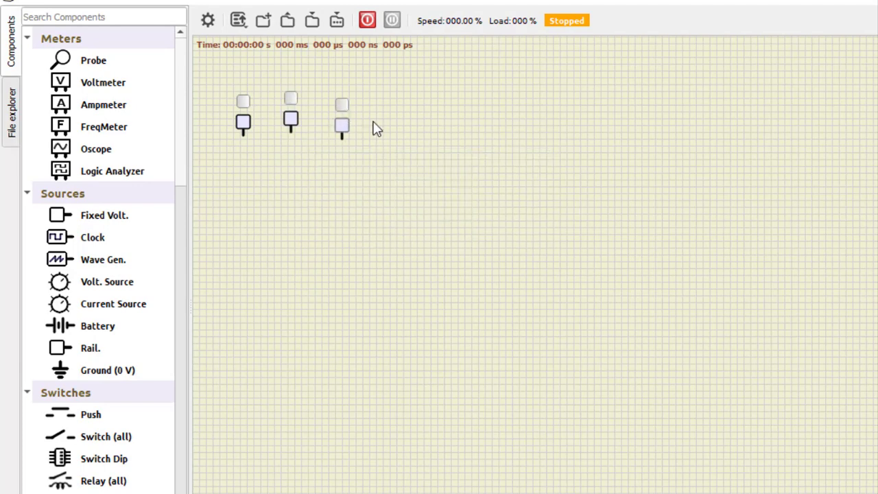
right_click(373, 124)
left_click(404, 155)
Align the four fixed voltage sources in one horizontal row with roughly even spacing
left_click_drag(378, 120, 357, 130)
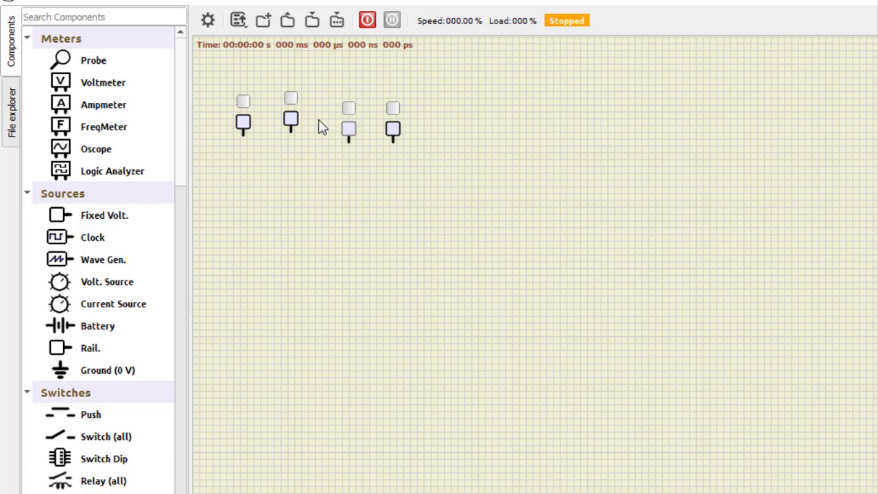
left_click_drag(294, 118, 306, 129)
left_click_drag(243, 121, 253, 129)
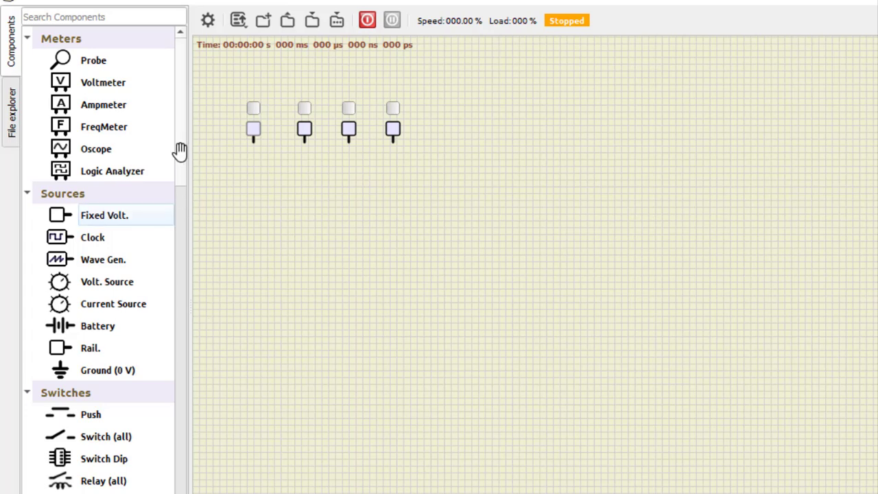
Place four probes in a vertical column below and to the right of the voltage sources
left_click_drag(94, 61, 568, 194)
left_click_drag(84, 59, 567, 278)
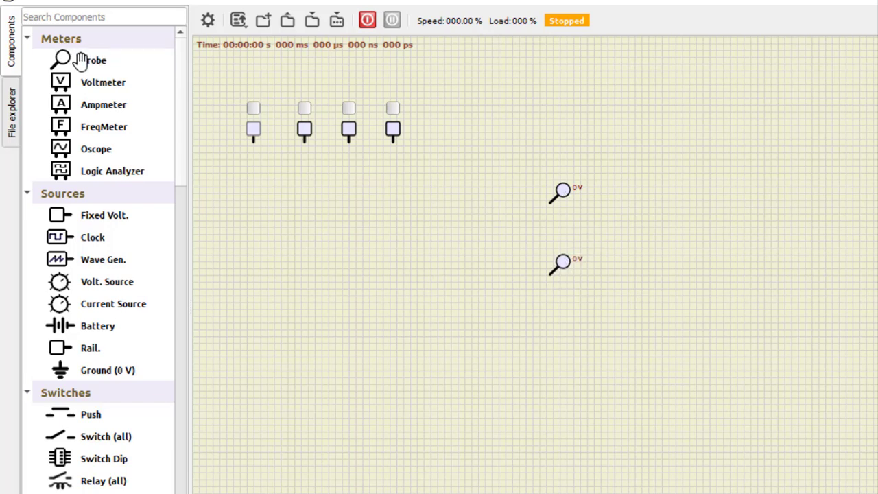
left_click_drag(78, 59, 567, 330)
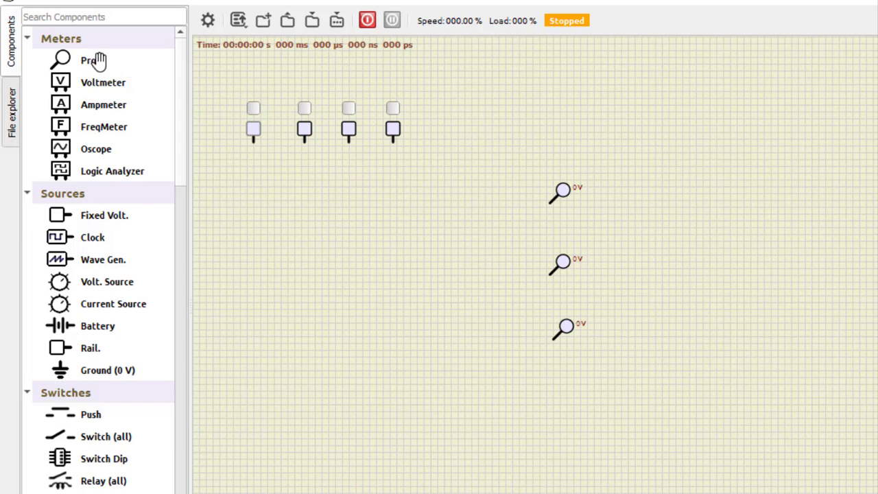
left_click_drag(94, 61, 570, 388)
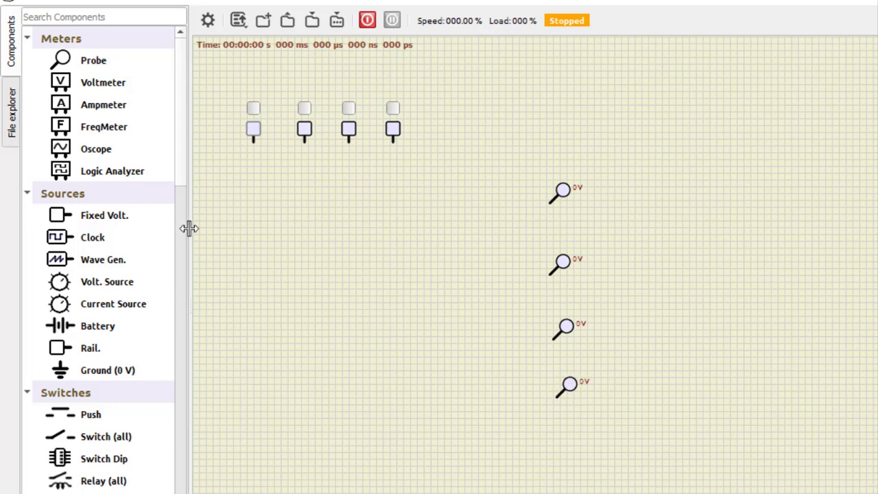
Place three Xor gates in a column, one beside each of the lower three probes
left_click_drag(178, 171, 180, 493)
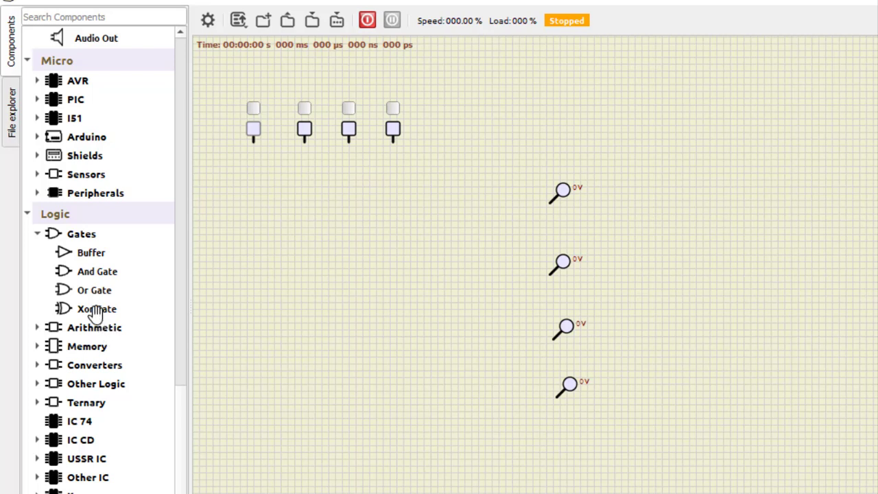
left_click_drag(95, 309, 480, 282)
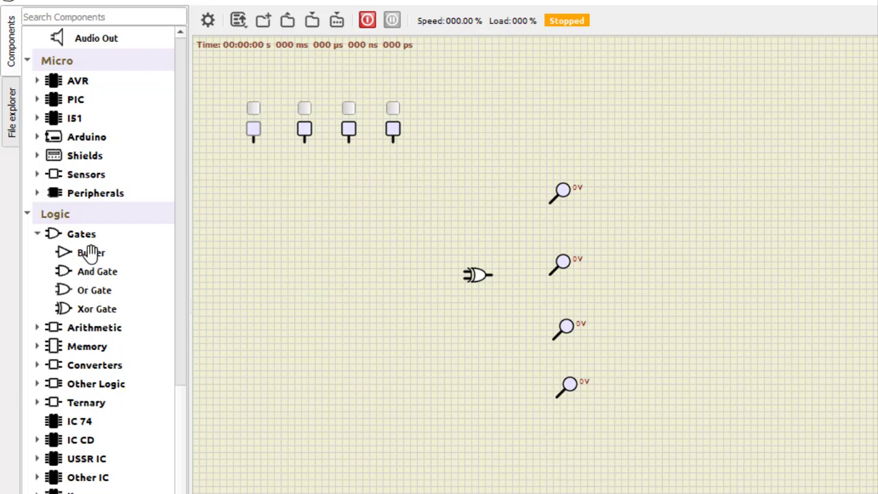
left_click_drag(104, 308, 486, 404)
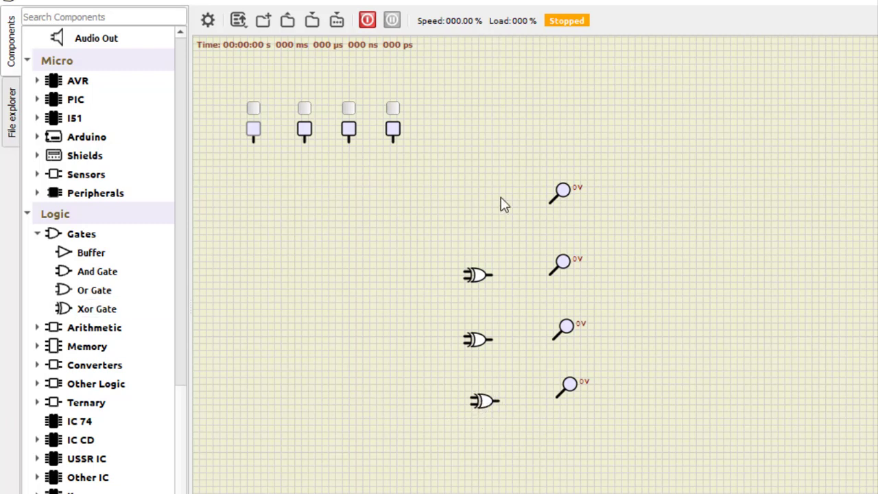
left_click(305, 129)
left_click(304, 130)
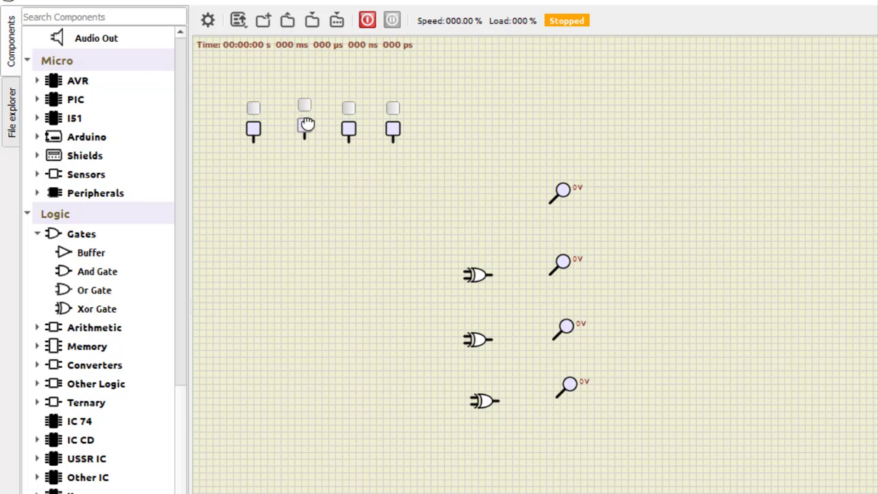
left_click(305, 130)
left_click(304, 129)
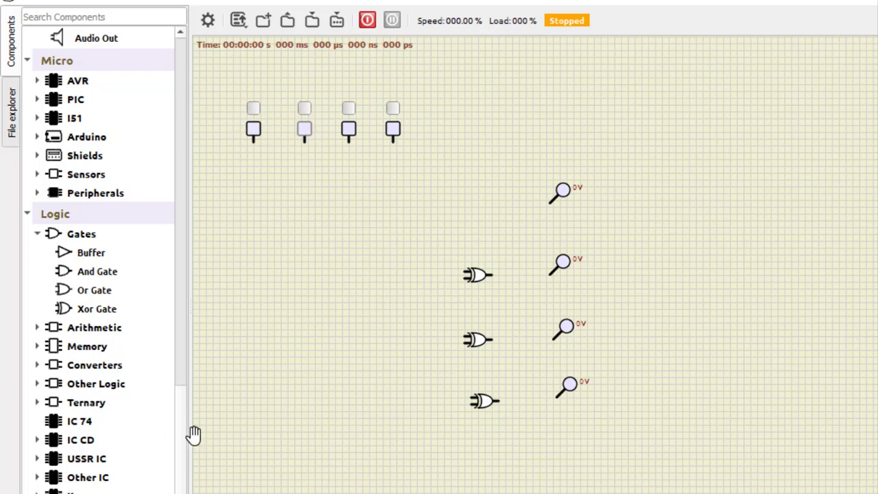
Add a text component above the leftmost voltage source and set its text to B3
scroll(182, 430, "down", 4)
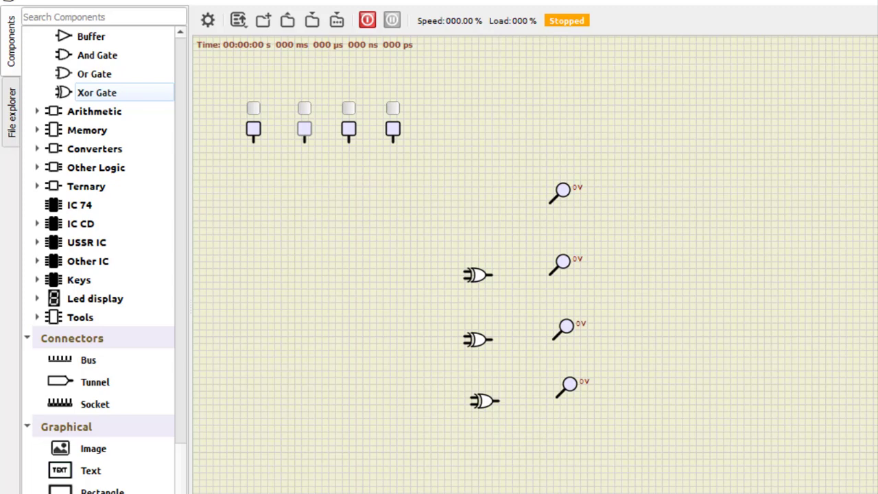
left_click_drag(75, 471, 222, 68)
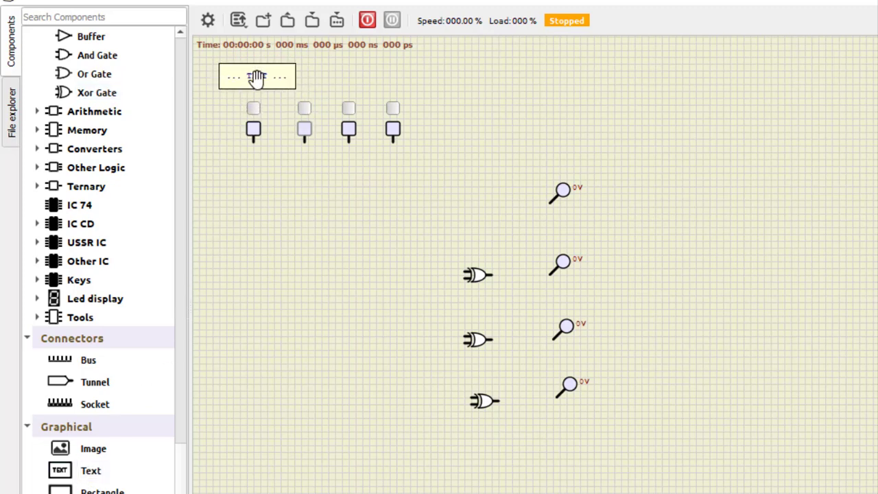
double_click(257, 77)
left_click(479, 277)
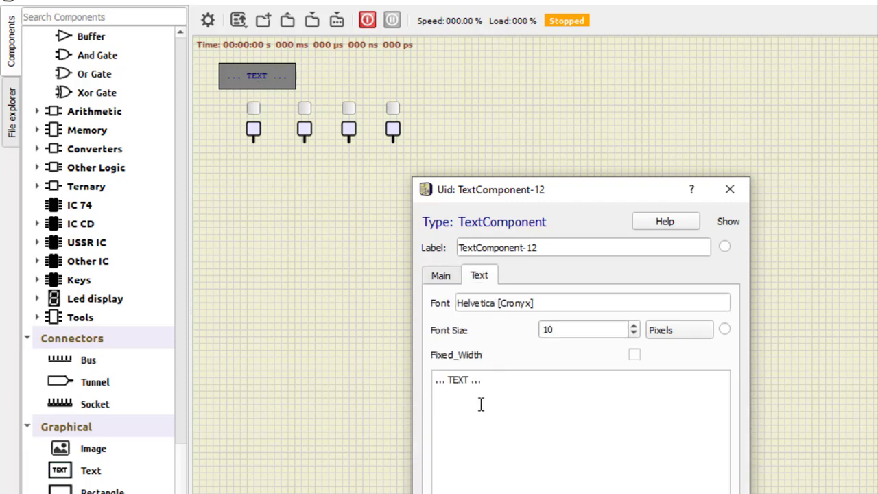
left_click_drag(485, 380, 425, 380)
type("B")
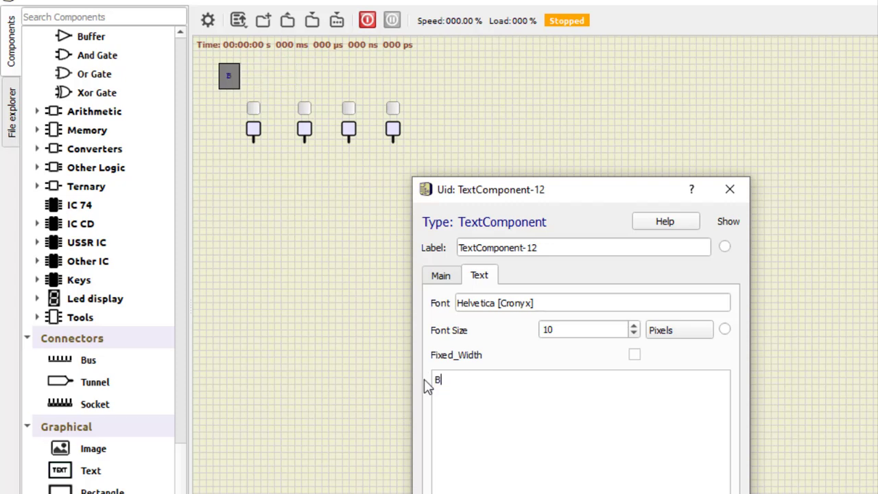
type("3")
left_click(836, 259)
left_click_drag(232, 77, 252, 76)
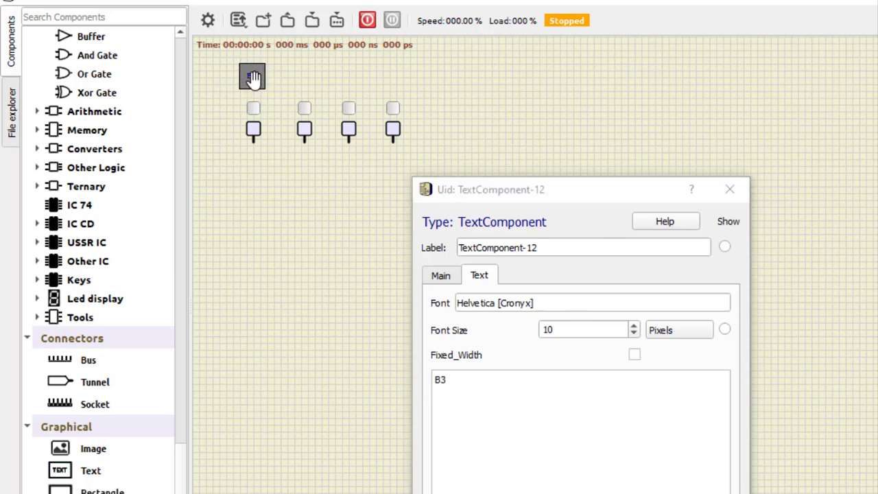
left_click(730, 189)
Duplicate the B3 label above the second voltage source and change the copy's text to B2
right_click(252, 74)
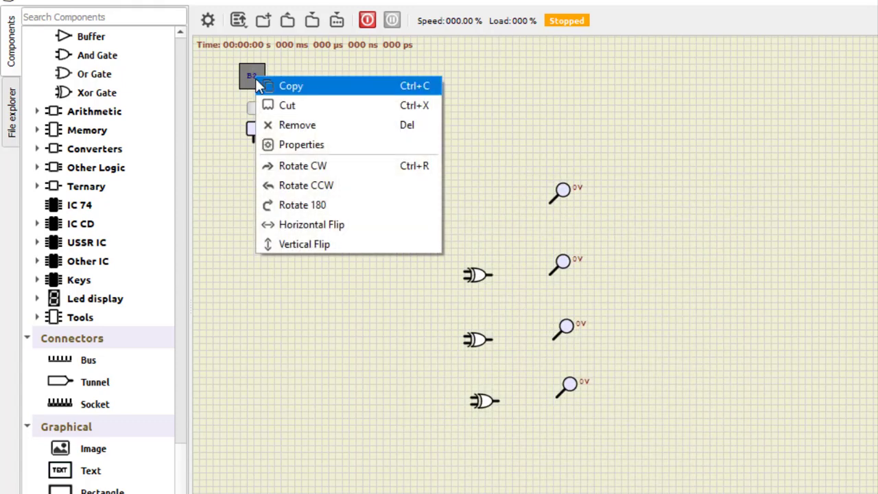
left_click(290, 86)
right_click(297, 90)
left_click(330, 117)
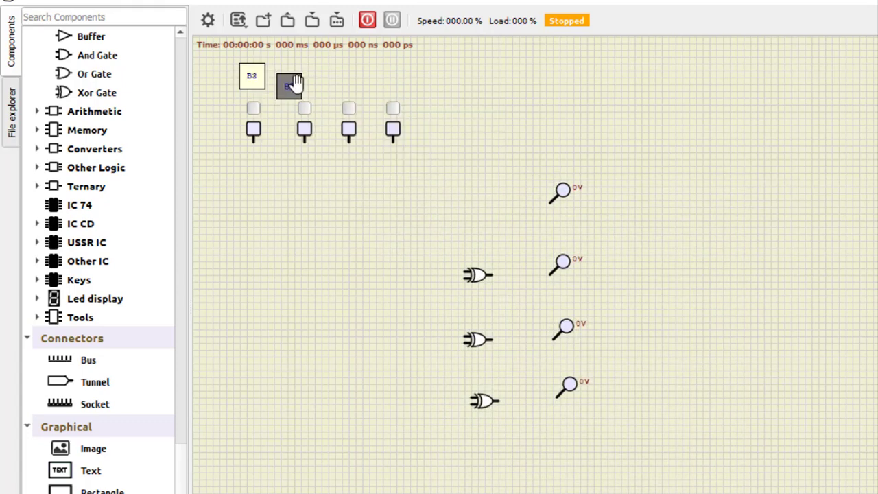
left_click_drag(292, 80, 306, 73)
double_click(306, 72)
left_click(481, 277)
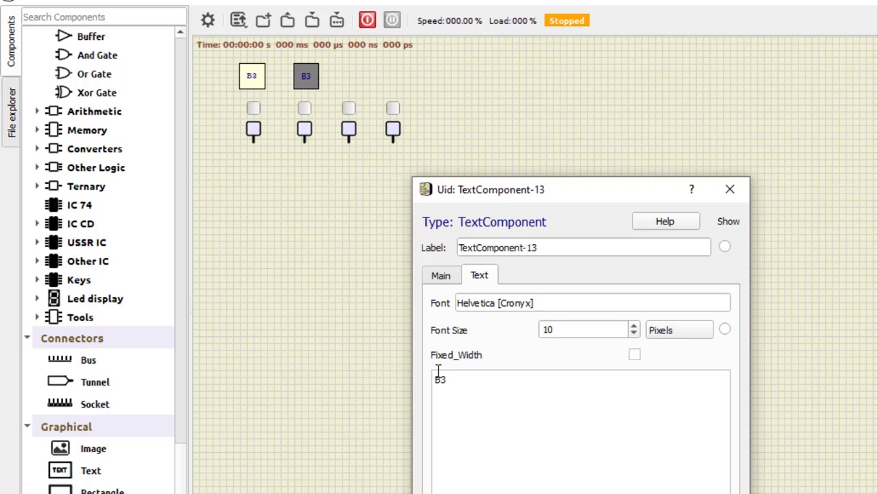
key("BackSpace")
type("2")
left_click(347, 394)
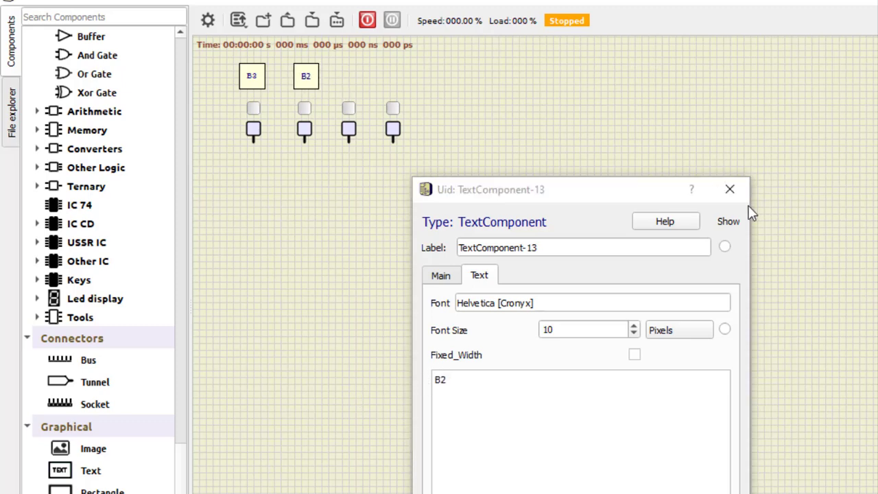
left_click(730, 189)
Paste another label copy above the third voltage source and set its text to B1
right_click(342, 68)
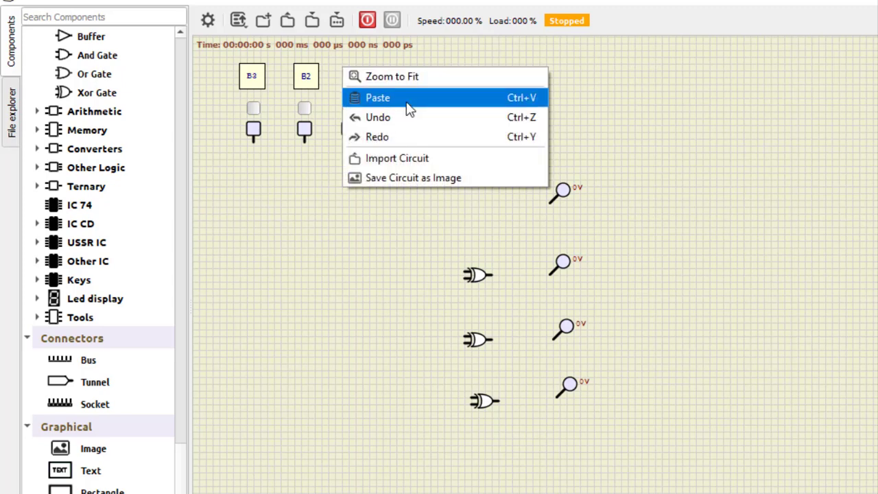
left_click(377, 98)
left_click_drag(341, 66, 349, 74)
double_click(354, 76)
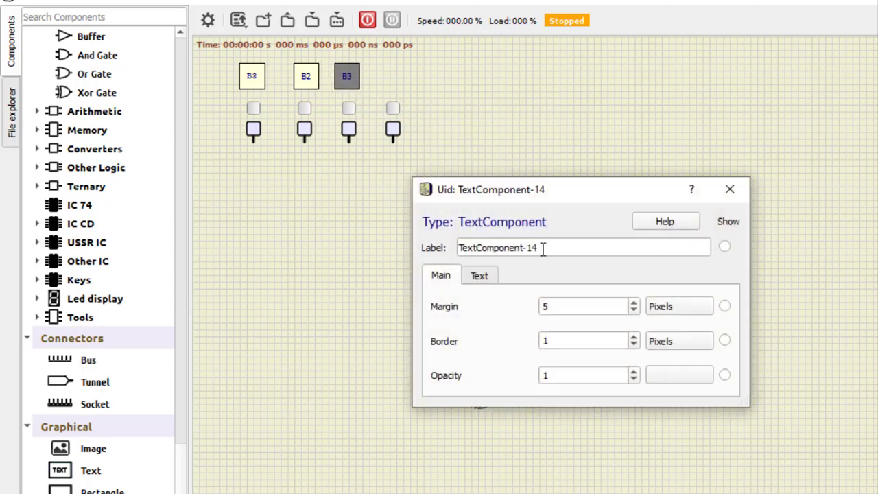
left_click(484, 275)
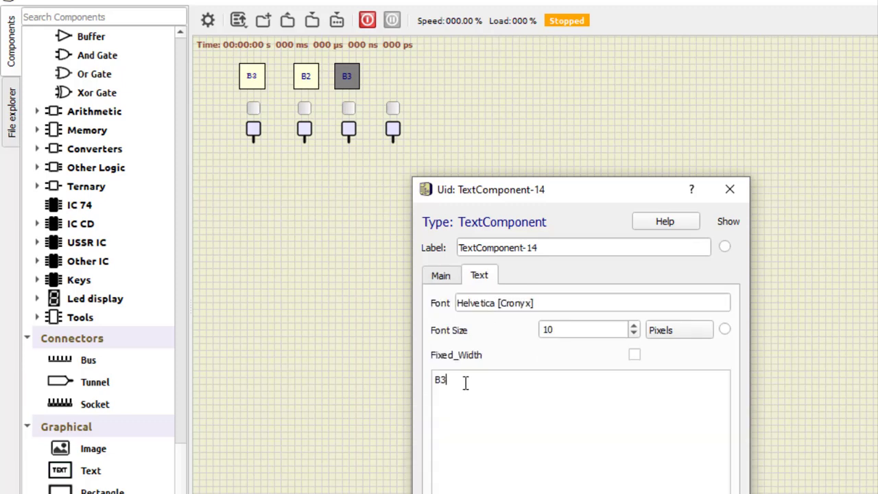
key("BackSpace")
type("1")
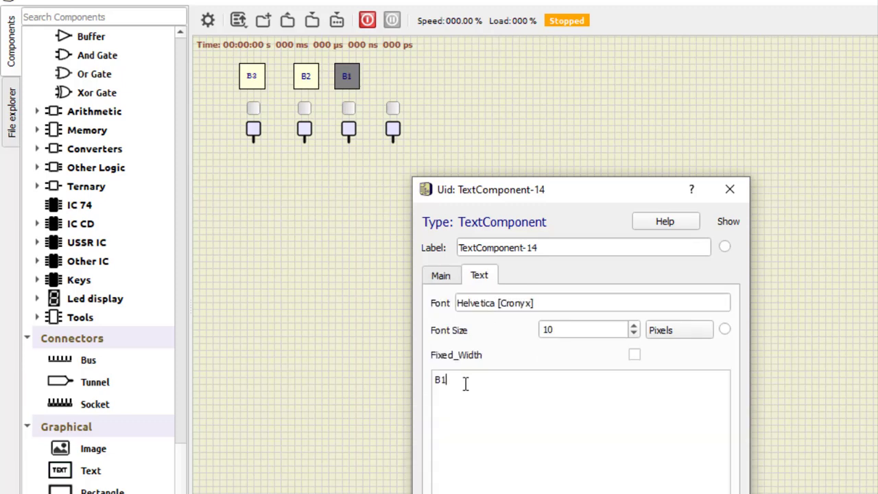
left_click(729, 190)
Paste another label copy above the fourth voltage source and set its text to B0
right_click(435, 84)
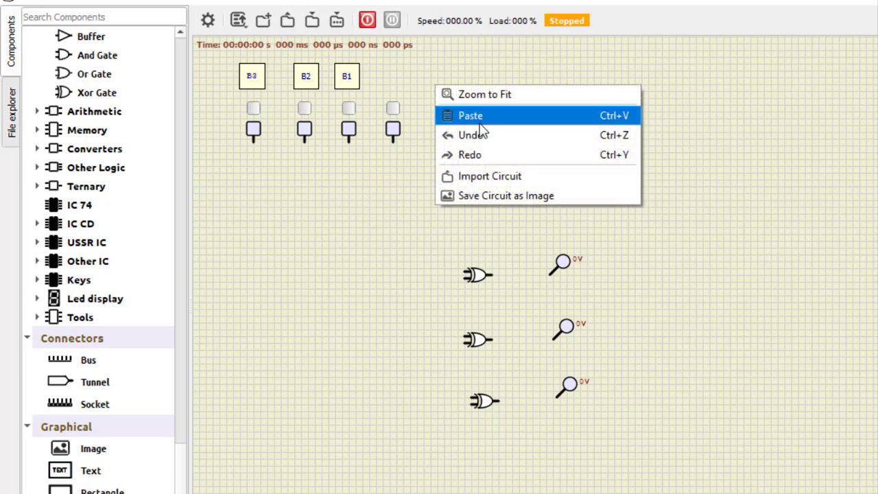
left_click(456, 115)
left_click_drag(425, 82, 393, 78)
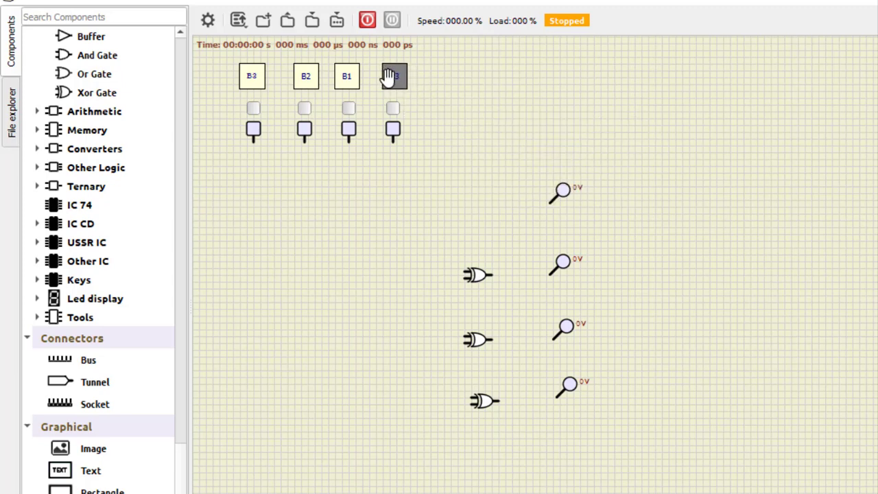
double_click(395, 79)
left_click(484, 277)
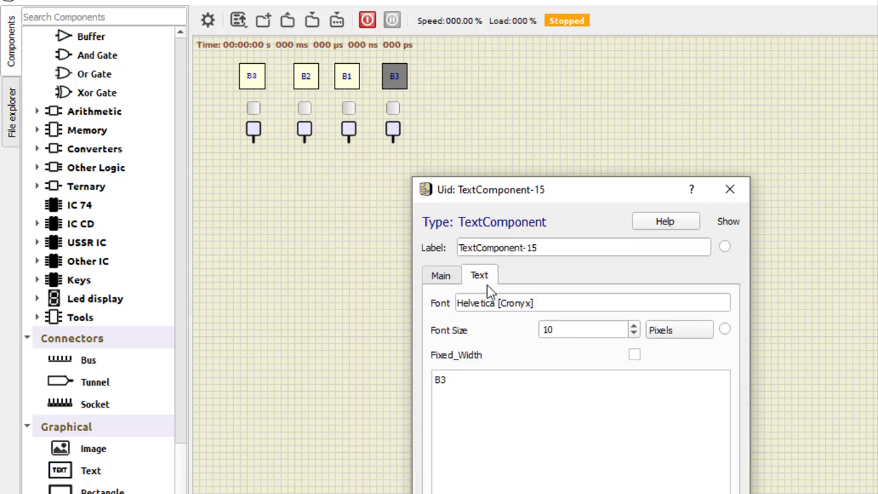
left_click(491, 395)
key("BackSpace")
type("0")
left_click(730, 189)
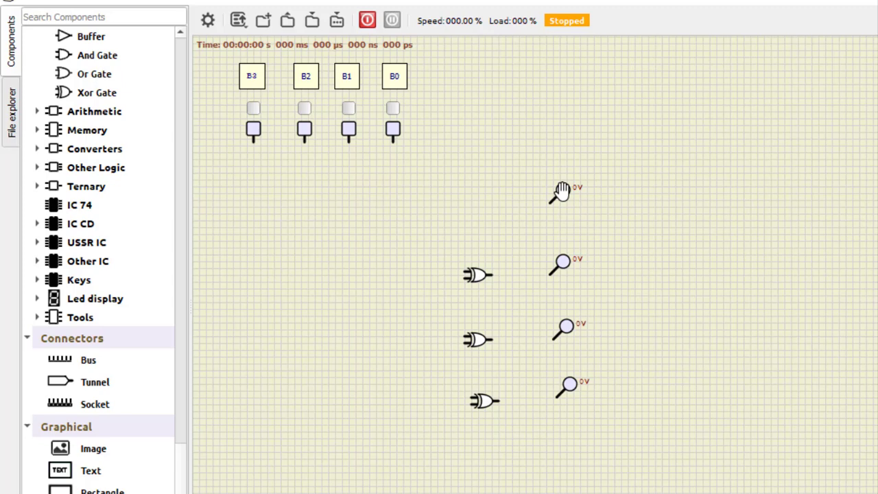
Paste a text label copy beside the top probe and set its text to G3
right_click(619, 171)
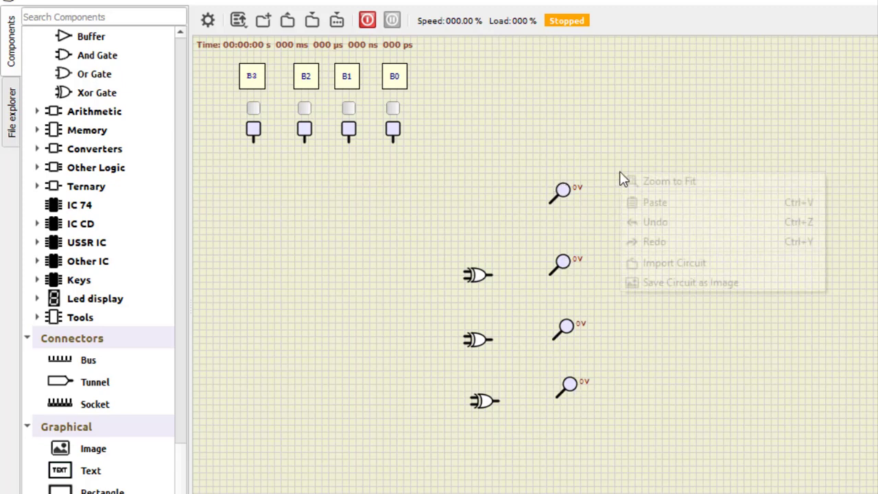
left_click(658, 219)
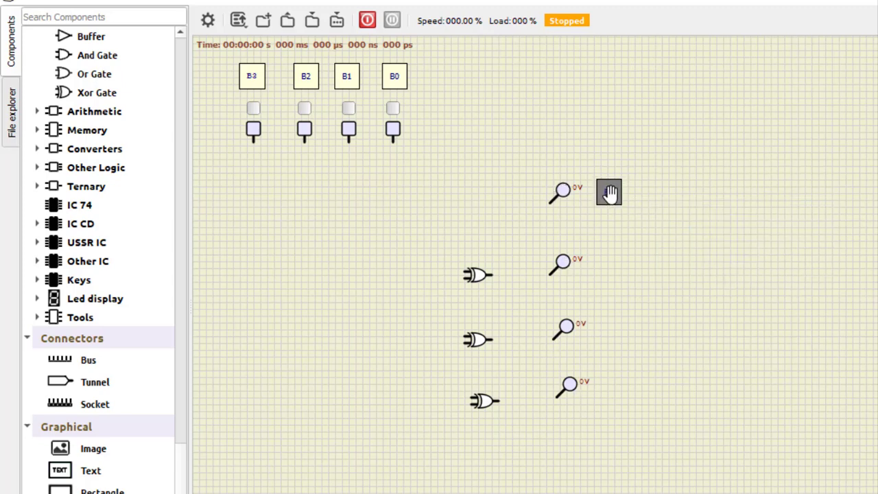
double_click(617, 199)
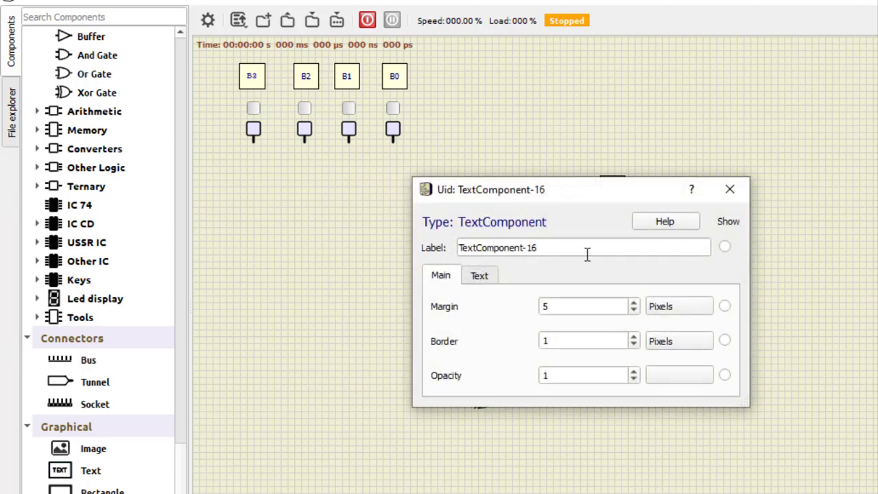
left_click(482, 284)
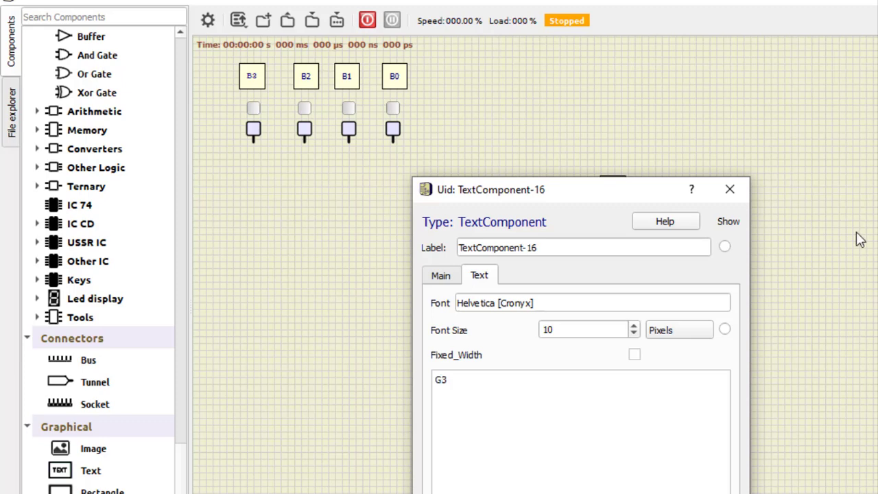
left_click(730, 189)
Paste another label copy beside the second probe and set its text to G2
right_click(612, 263)
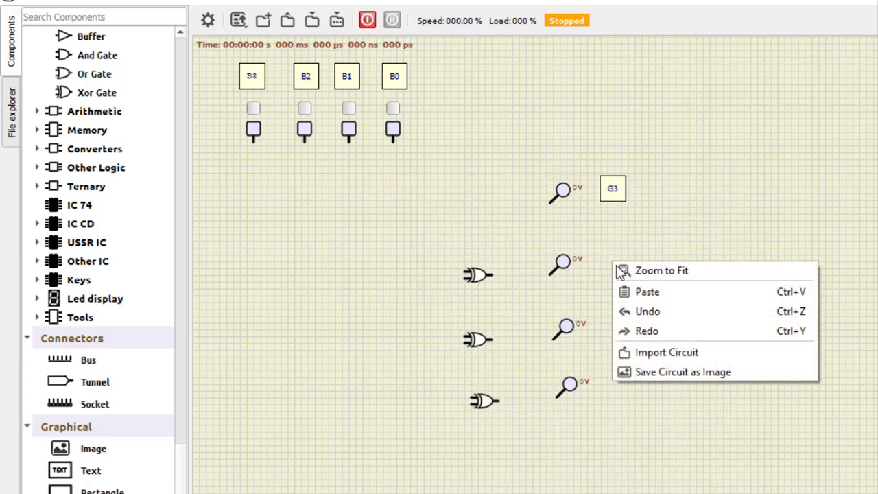
left_click(646, 297)
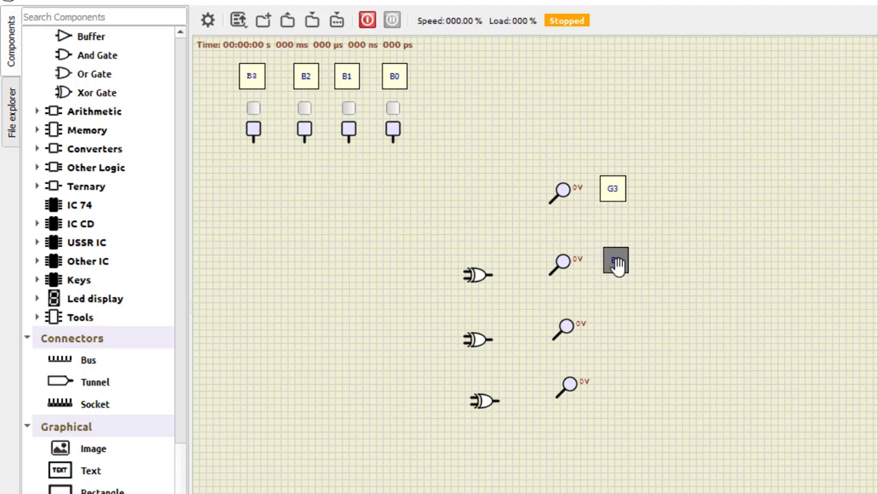
double_click(615, 264)
left_click(489, 280)
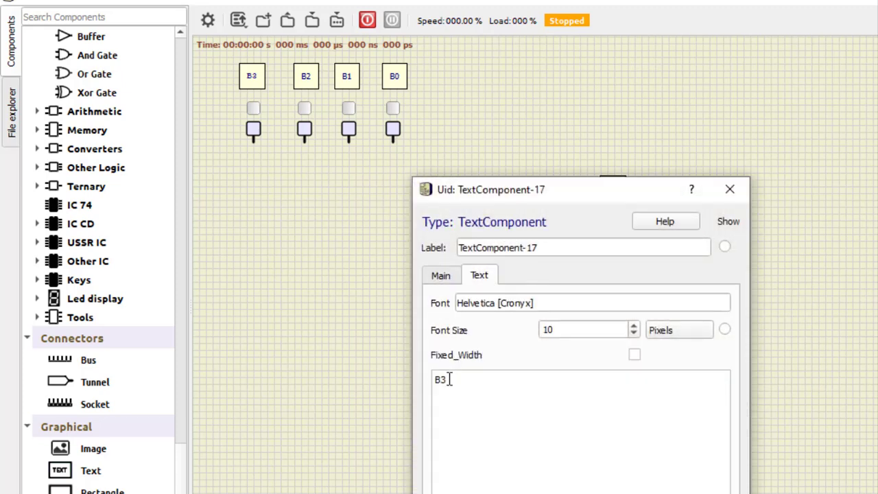
left_click_drag(450, 379, 415, 376)
type("G2")
left_click(729, 190)
Paste another label copy beside the third probe and set its text to G1
right_click(629, 319)
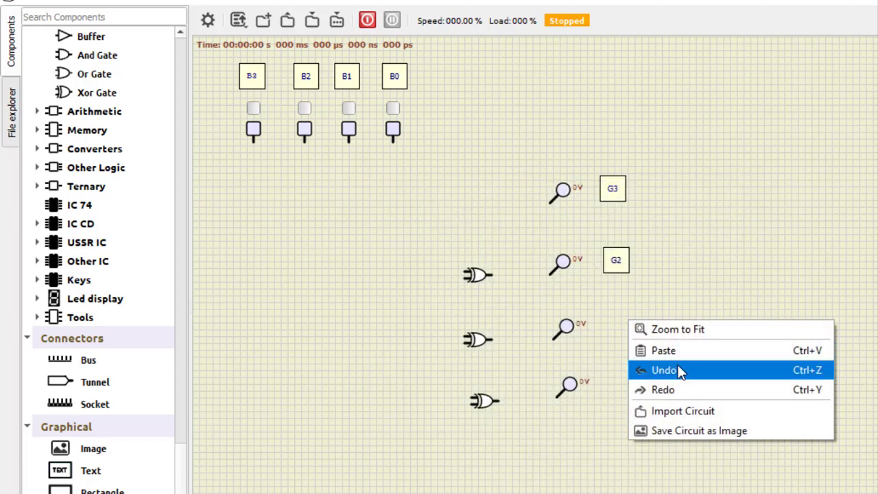
left_click(676, 353)
left_click_drag(624, 321, 617, 332)
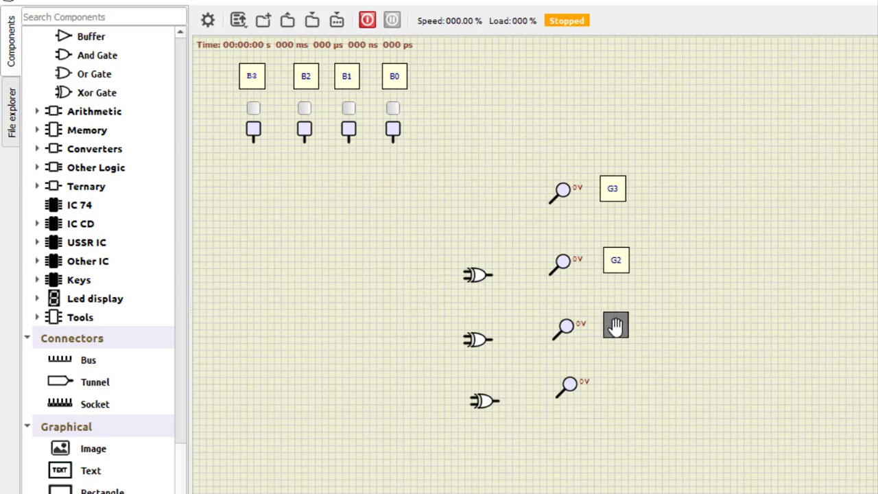
double_click(615, 330)
left_click(480, 278)
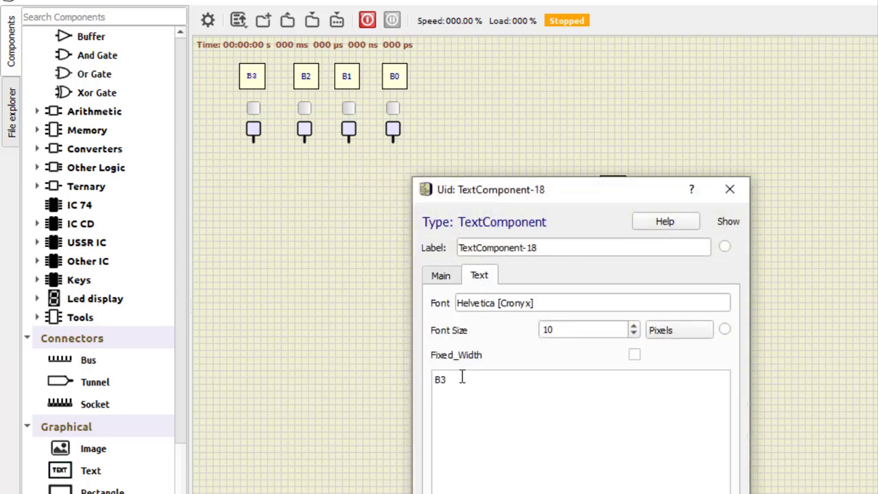
left_click_drag(463, 378, 385, 377)
type("G1")
left_click(729, 190)
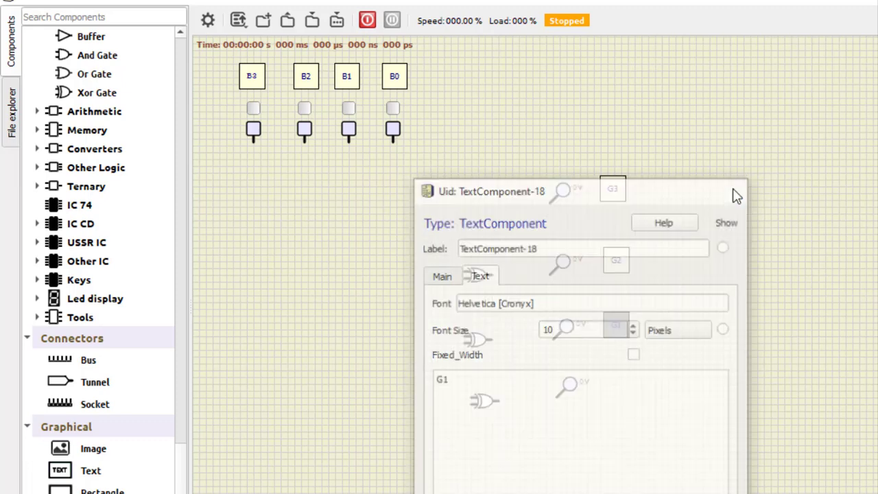
Paste another label copy beside the lowest probe and set its text to G0
right_click(648, 382)
left_click(679, 409)
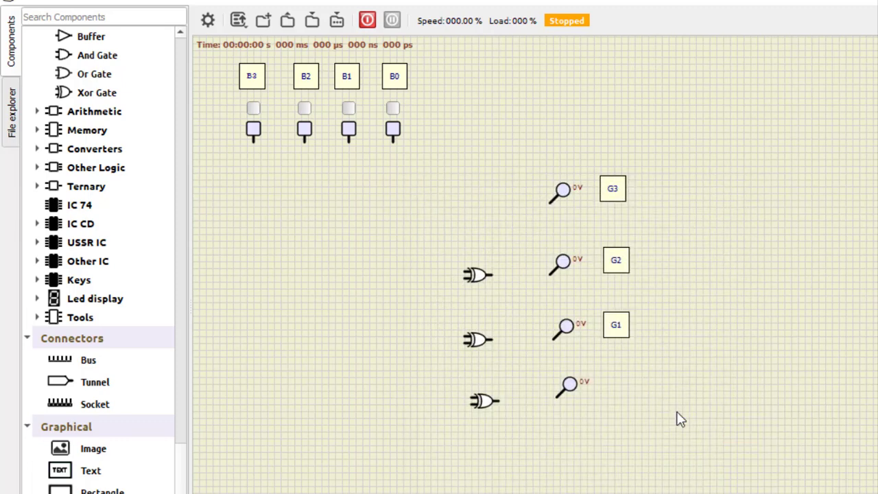
double_click(619, 400)
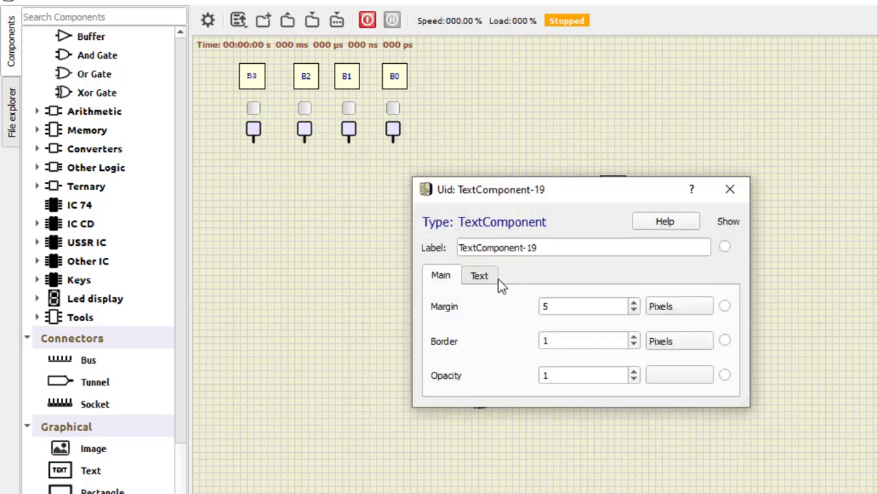
left_click(480, 281)
left_click_drag(444, 383, 431, 380)
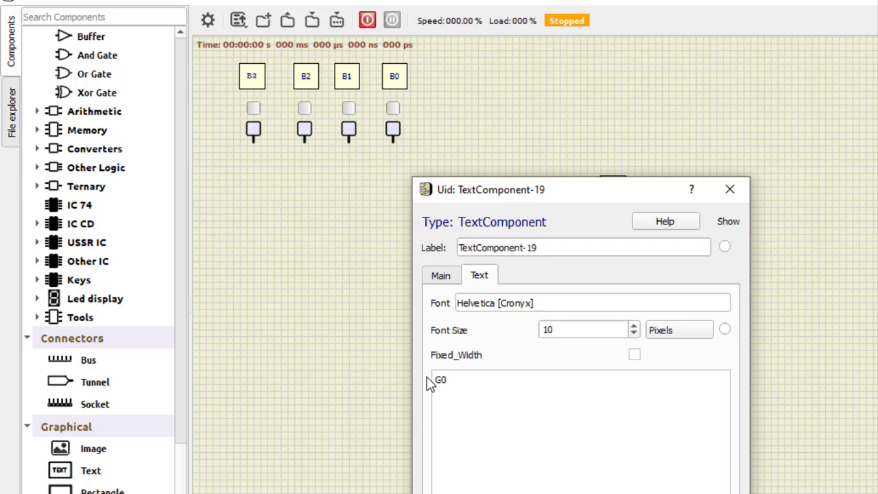
left_click(729, 192)
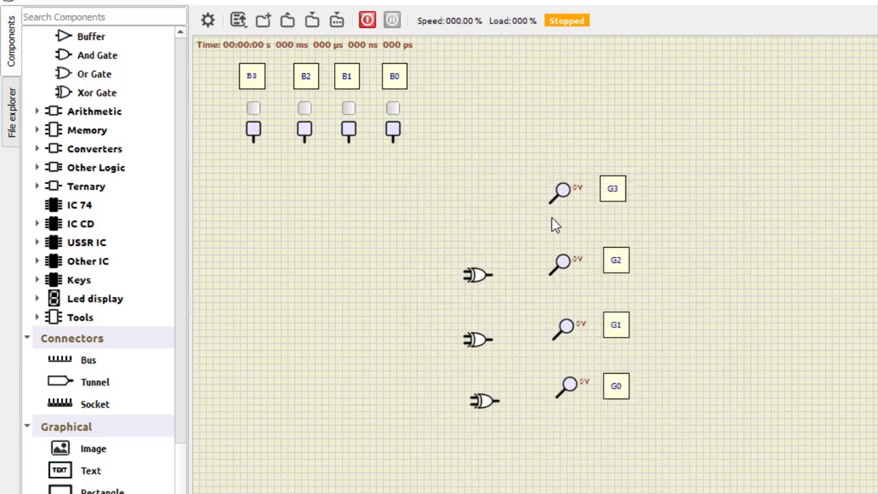
Wire source B3 to the G3 probe, and wire B2 and B3 to the inputs of the top Xor gate
mouse_move(549, 201)
left_mouse_down()
mouse_move(250, 205)
mouse_move(253, 140)
left_mouse_up()
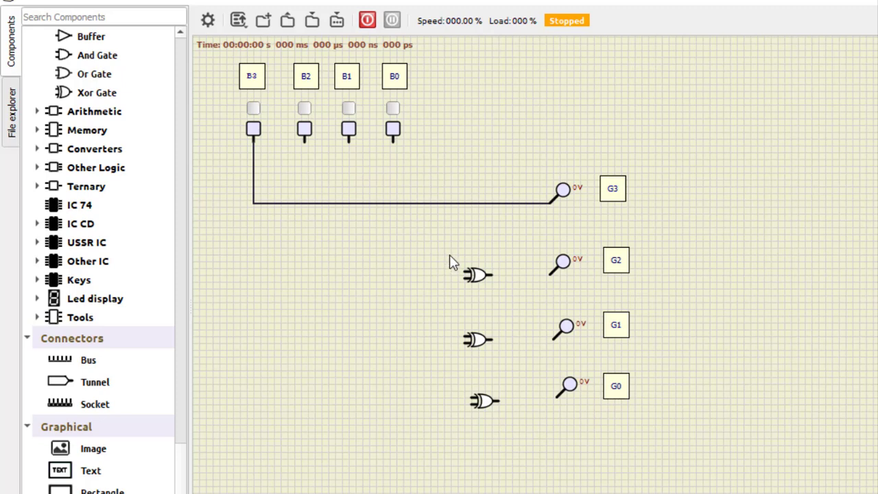
left_click_drag(461, 272, 304, 139)
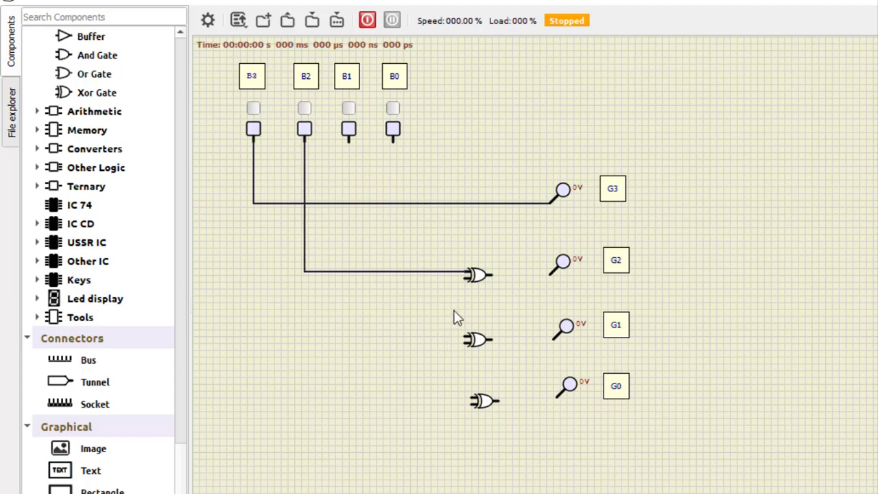
left_click_drag(467, 275, 253, 199)
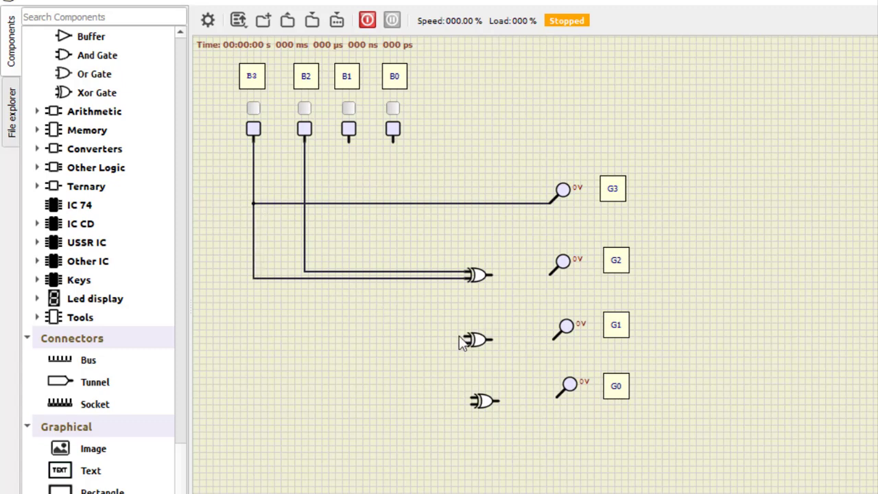
Wire B2 and B1 to the middle Xor gate's inputs, and B1 and B0 to the bottom Xor gate's inputs
left_click_drag(461, 337, 305, 271)
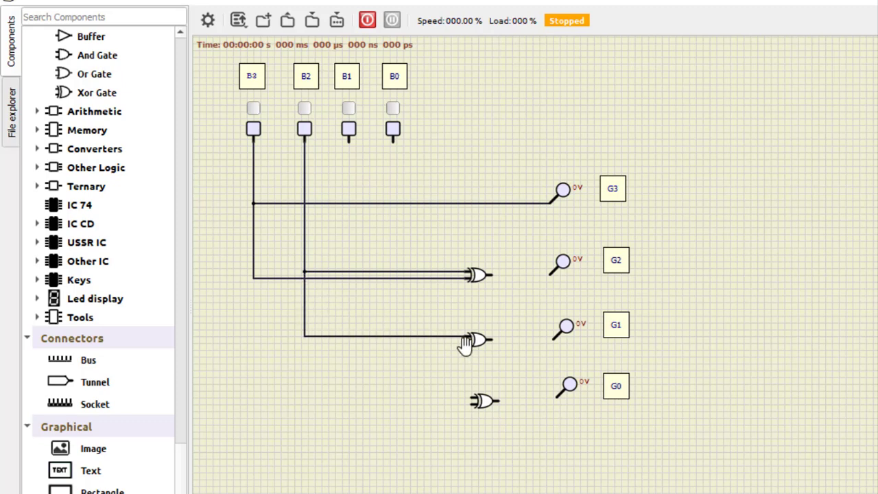
mouse_move(464, 341)
left_mouse_down()
mouse_move(350, 181)
mouse_move(349, 140)
left_mouse_up()
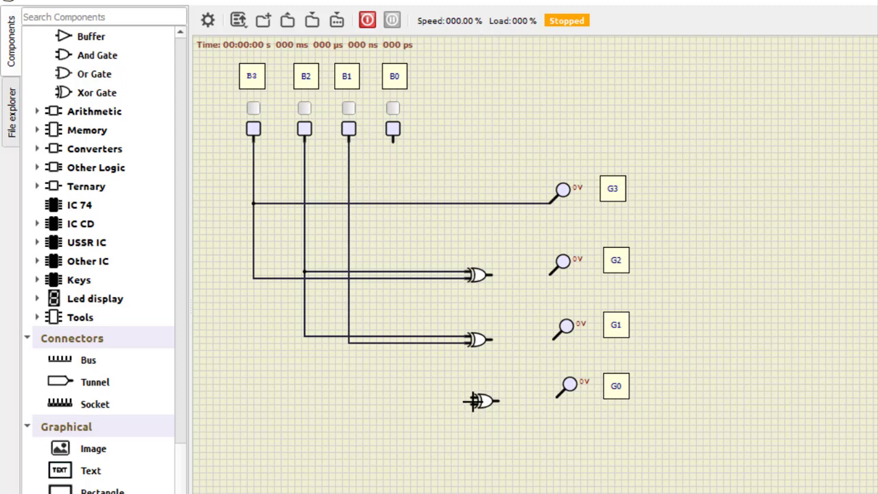
mouse_move(472, 397)
left_mouse_down()
mouse_move(356, 396)
mouse_move(355, 363)
left_mouse_up()
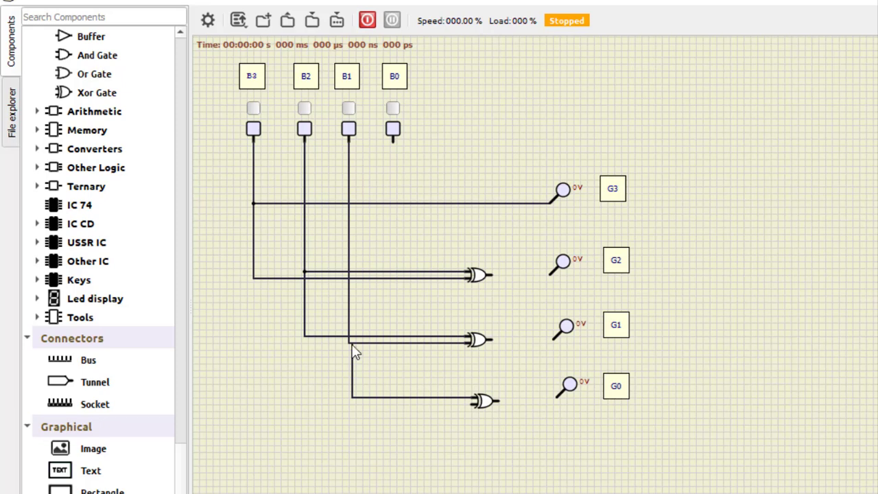
left_click_drag(351, 343, 348, 339)
left_click_drag(472, 408, 393, 142)
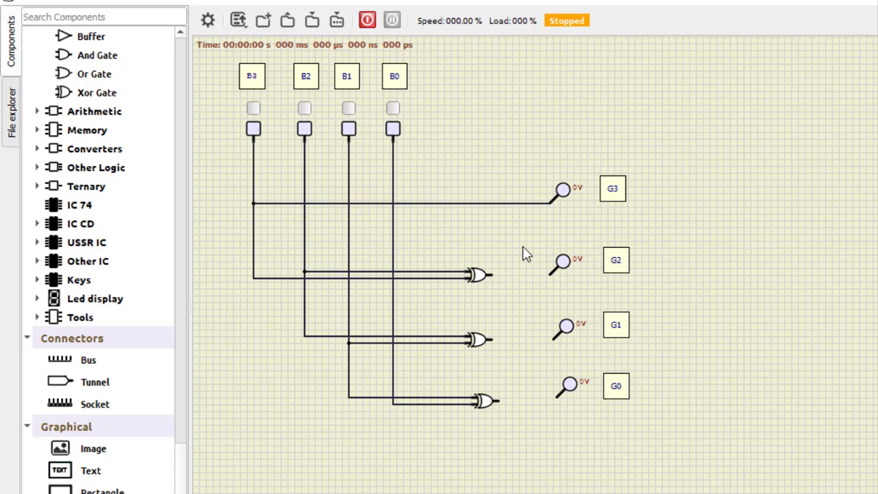
Wire the outputs of the three Xor gates to the G2, G1 and G0 probes
left_click_drag(491, 275, 524, 284)
left_click_drag(494, 341, 528, 346)
mouse_move(499, 401)
left_mouse_down()
mouse_move(539, 407)
mouse_move(557, 400)
left_mouse_up()
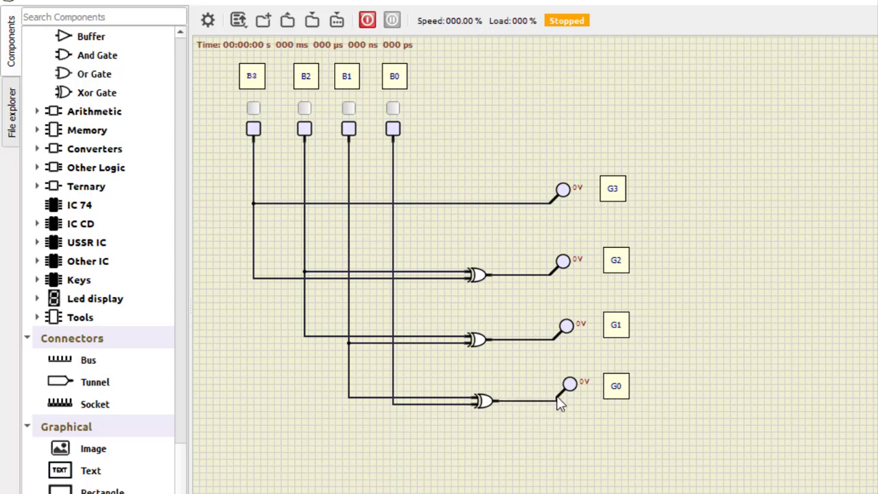
Start the simulation and toggle the B0 and B1 sources to check the output probes
left_click(368, 21)
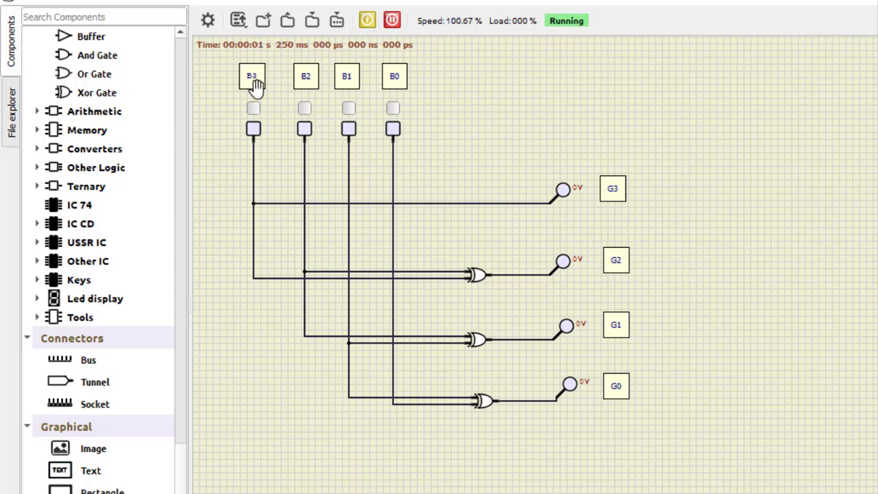
left_click(395, 109)
left_click(397, 109)
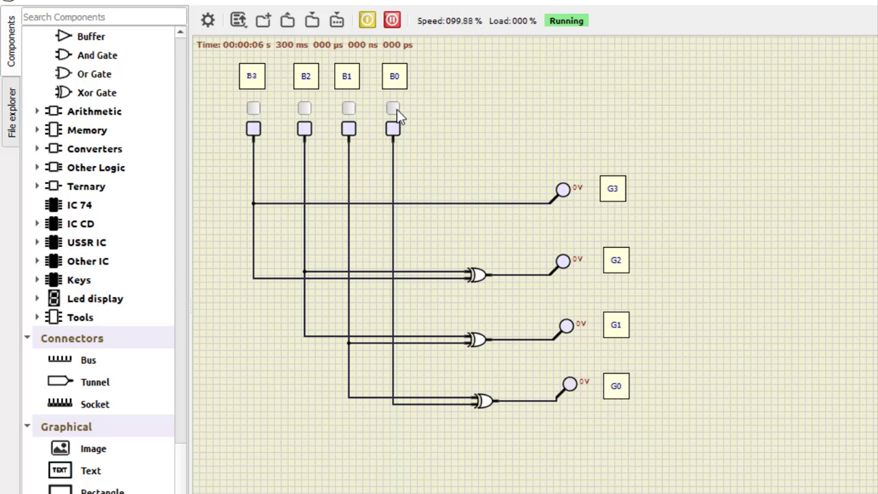
left_click(349, 109)
left_click(349, 109)
left_click(348, 110)
left_click(393, 109)
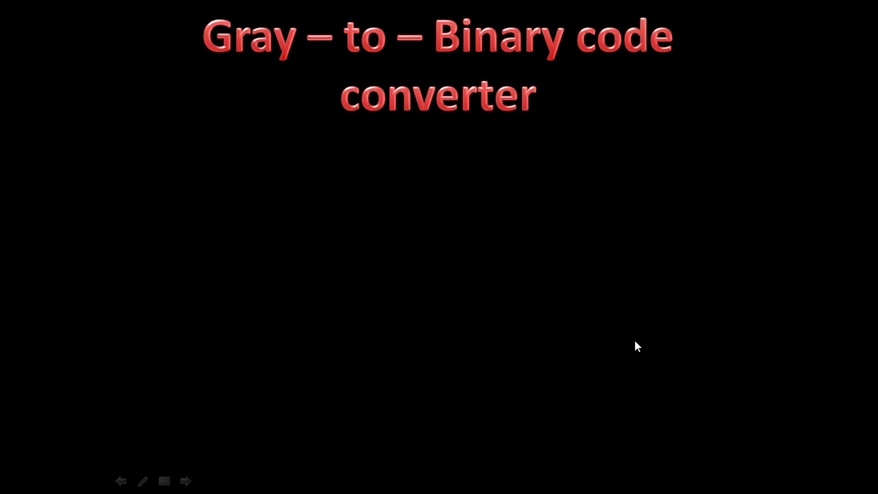
left_click(634, 340)
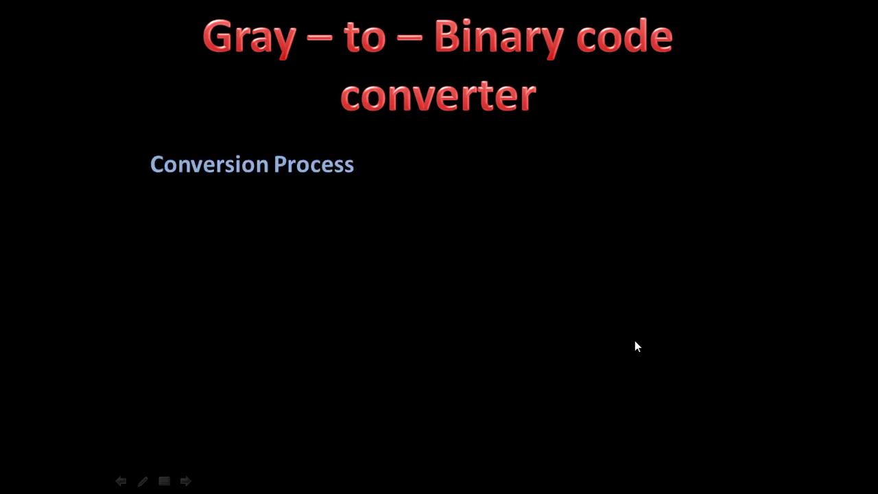
left_click(635, 340)
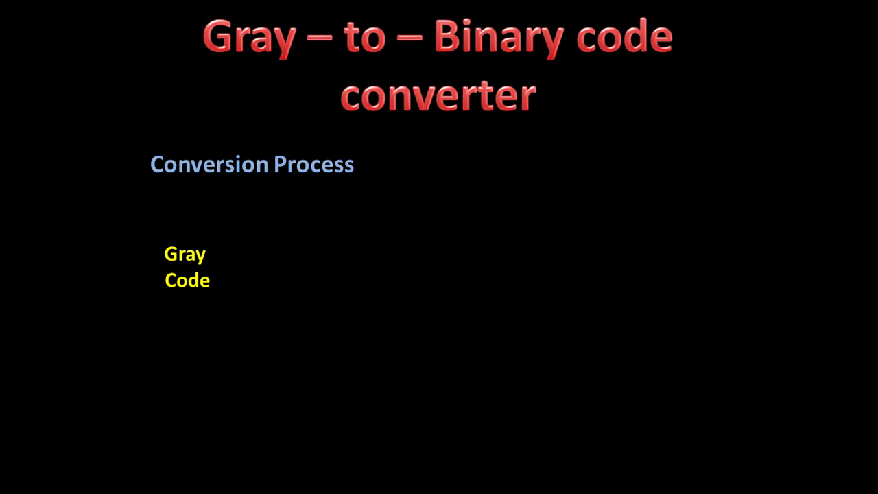
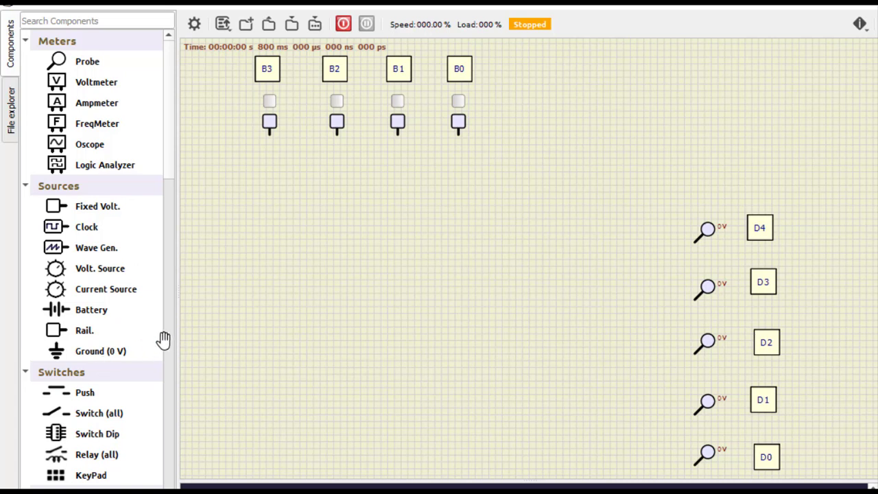
Add a buffer with inverted output, rotate it clockwise and place it just below the B3 voltage source
scroll(165, 357, "down", 15)
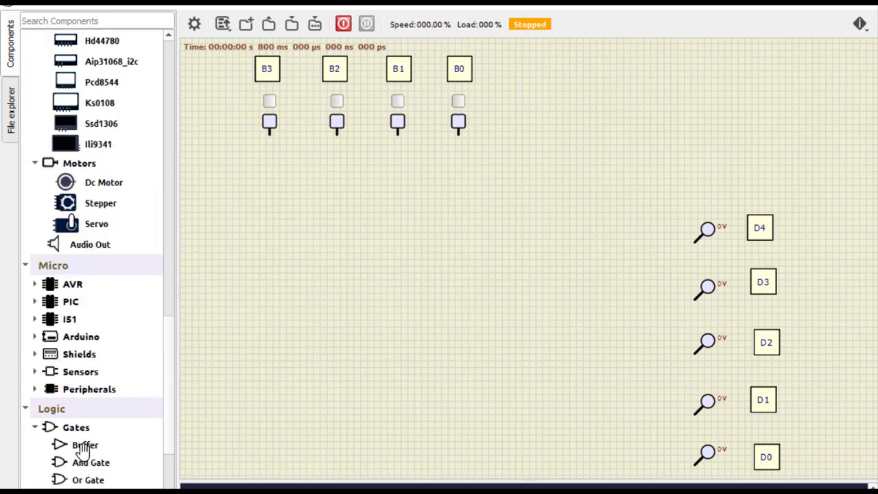
left_click_drag(82, 446, 313, 215)
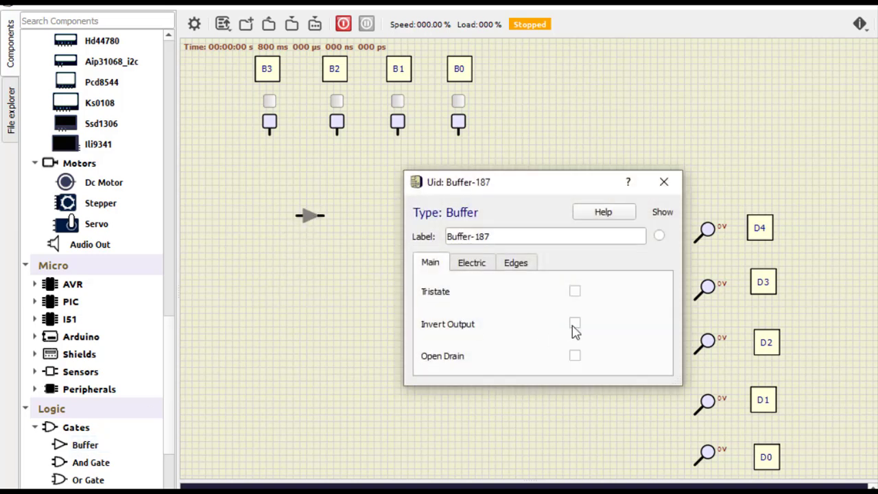
left_click(664, 183)
right_click(312, 214)
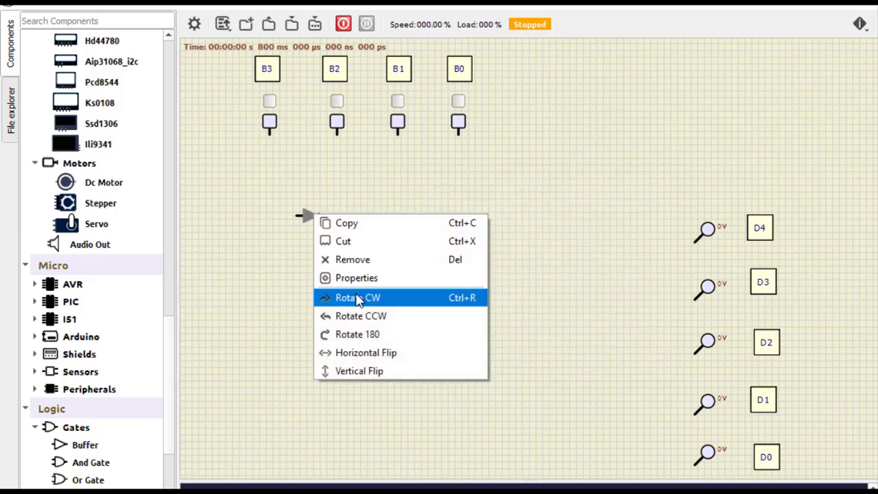
left_click(358, 298)
left_click_drag(312, 214, 286, 175)
Copy the inverting buffer and place the copy just below the B2 voltage source
right_click(286, 175)
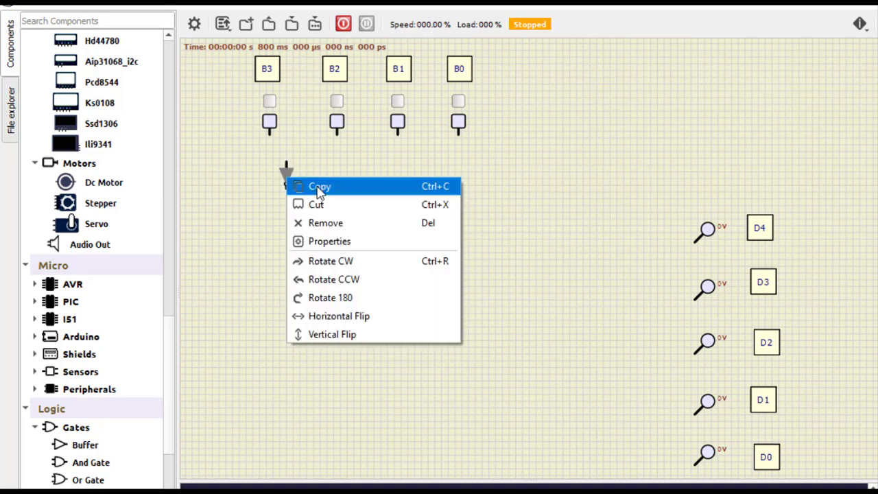
left_click(315, 186)
right_click(402, 184)
left_click(426, 213)
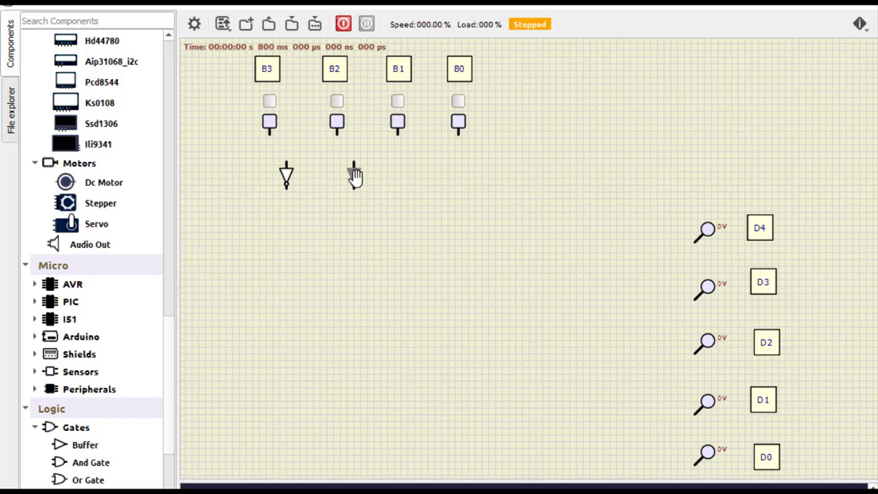
left_click(356, 177)
Paste two more copies of the inverting buffer and place them just below the B1 and B0 voltage sources
right_click(415, 198)
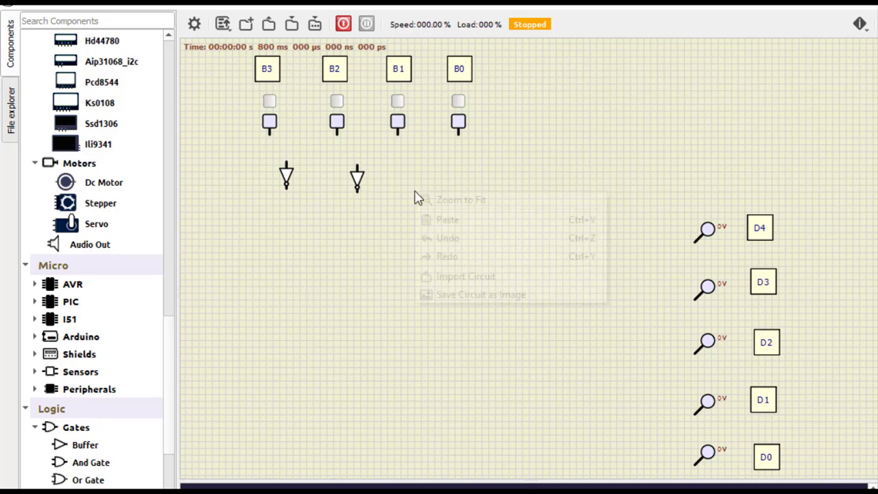
left_click(438, 221)
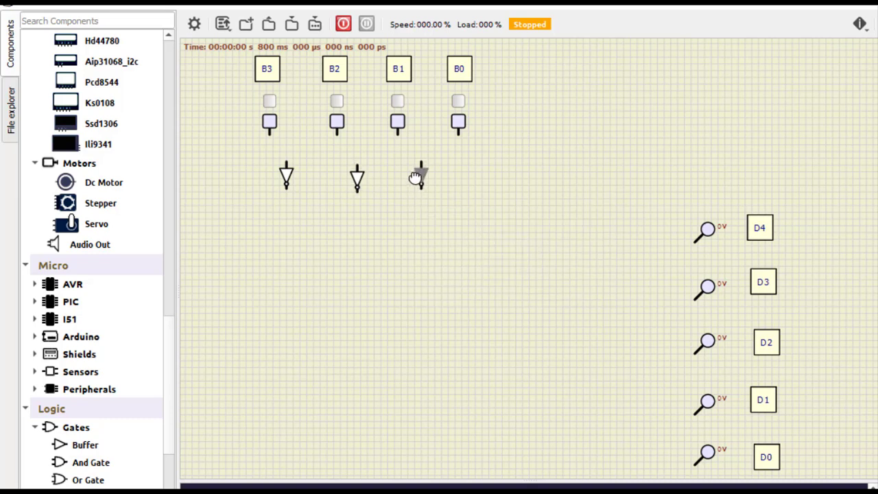
left_click(417, 177)
right_click(455, 196)
left_click(471, 221)
double_click(474, 177)
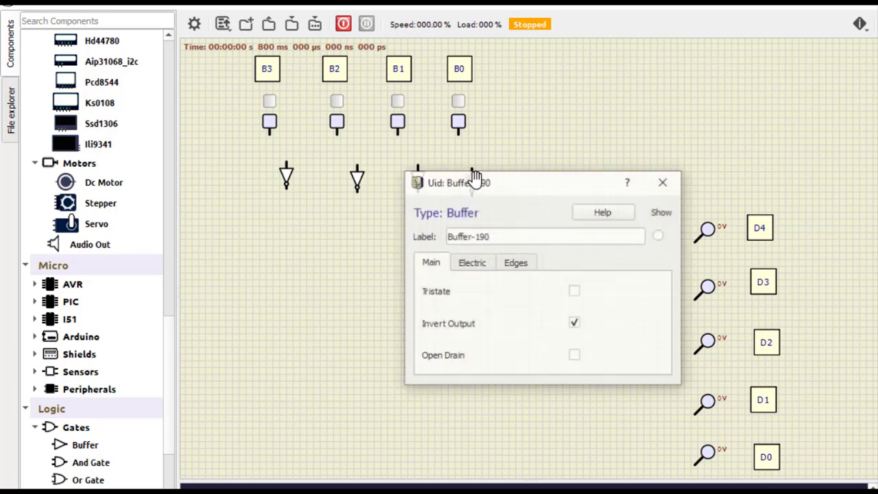
left_click(657, 184)
left_click_drag(474, 177, 482, 173)
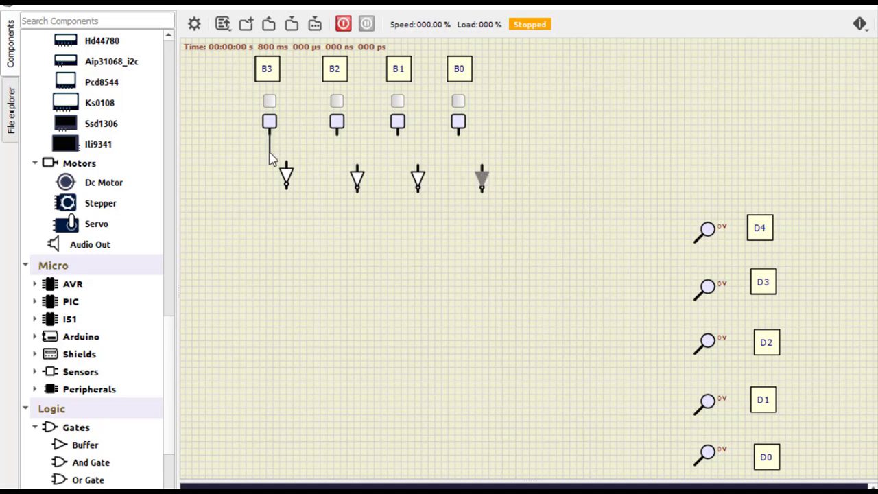
Wire the B3, B2, B1 and B0 voltage sources to the inputs of the inverting buffers below them
mouse_move(273, 155)
left_mouse_down()
mouse_move(284, 152)
mouse_move(286, 166)
left_mouse_up()
left_click_drag(335, 138, 357, 162)
left_click_drag(398, 135, 417, 166)
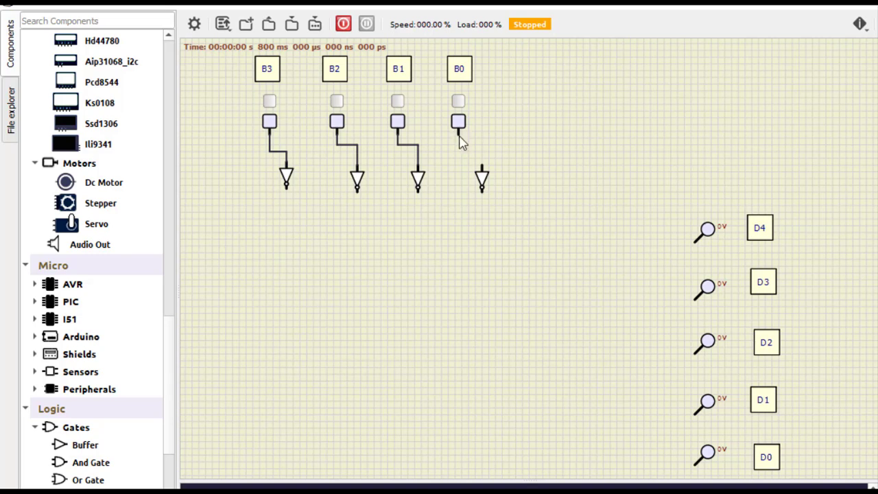
left_click_drag(461, 141, 479, 163)
Add two And gates stacked one above the other and an Or gate between them and the D4 probe
left_click_drag(104, 461, 605, 230)
left_click_drag(172, 374, 172, 398)
left_click_drag(89, 359, 569, 272)
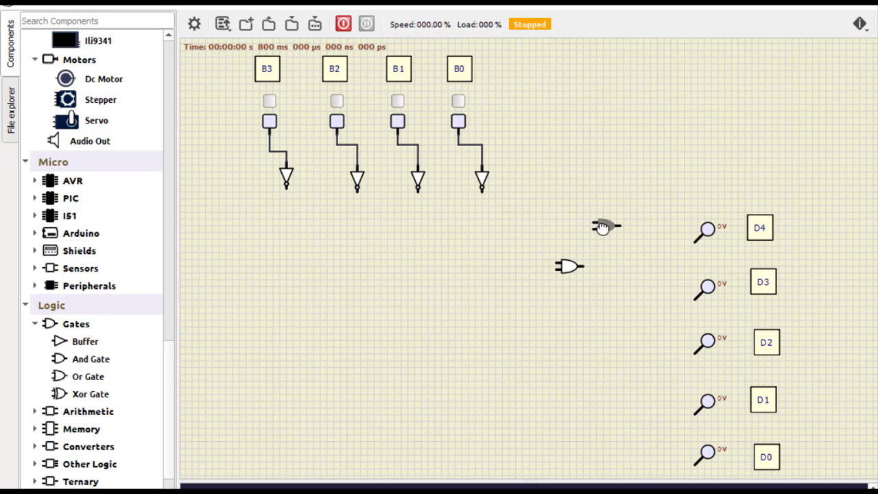
left_click_drag(606, 226, 566, 230)
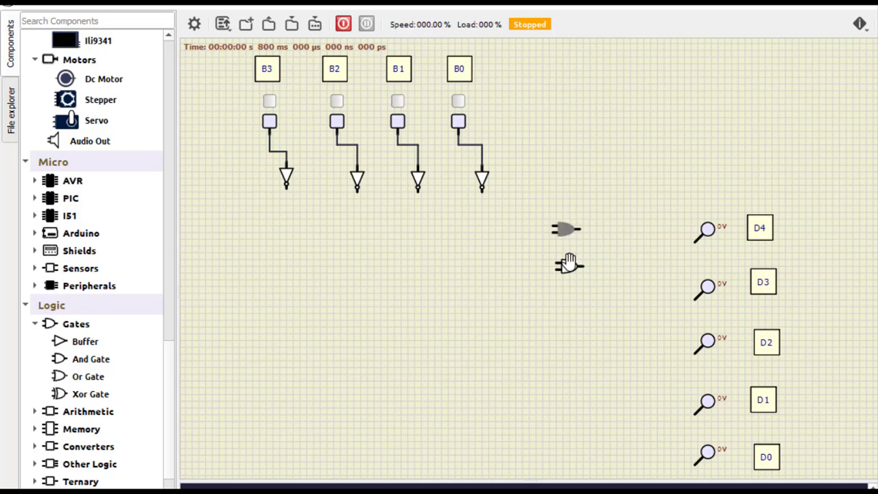
left_click_drag(569, 266, 565, 254)
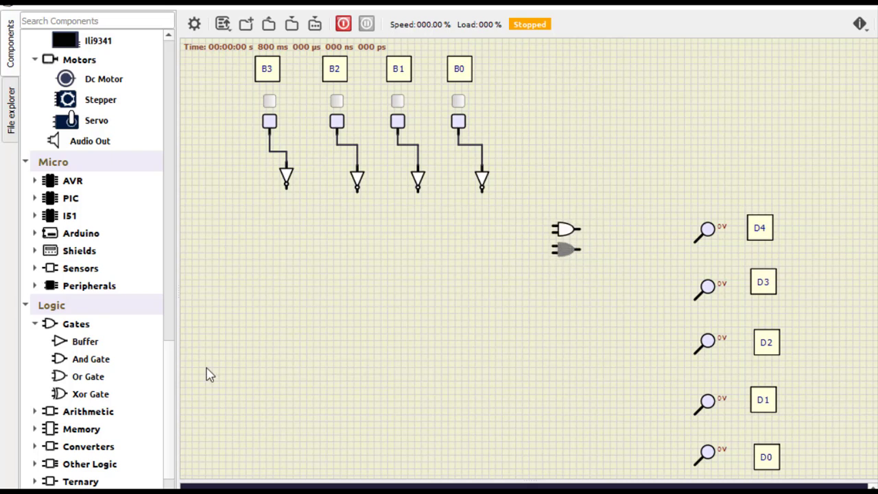
left_click_drag(103, 376, 630, 245)
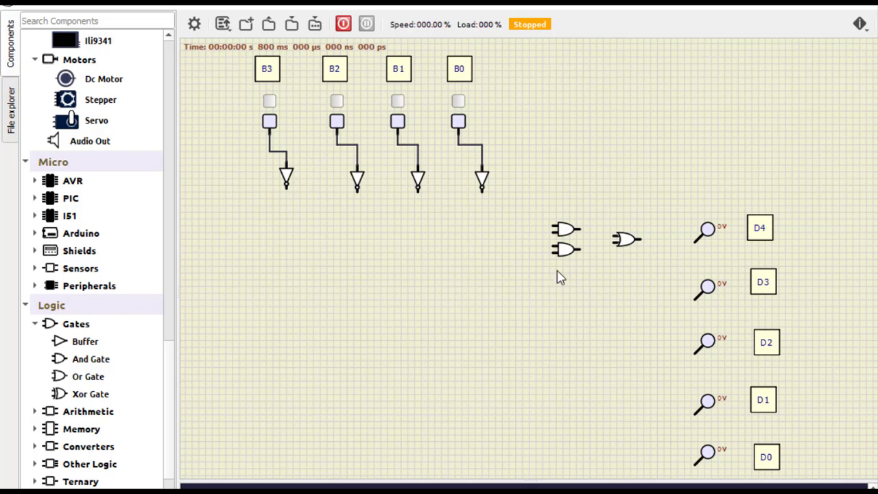
Wire B2 to the upper And gate's first input and B3 to its second input, nudging the gate slightly
mouse_move(551, 226)
left_mouse_down()
mouse_move(371, 229)
mouse_move(336, 180)
mouse_move(338, 146)
left_mouse_up()
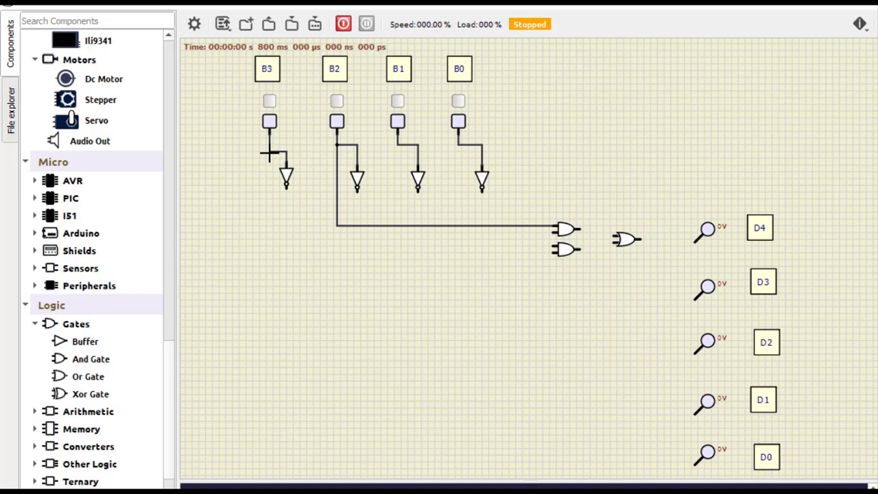
mouse_move(269, 153)
left_mouse_down()
mouse_move(336, 249)
mouse_move(510, 245)
mouse_move(554, 232)
mouse_move(556, 241)
mouse_move(568, 227)
left_mouse_up()
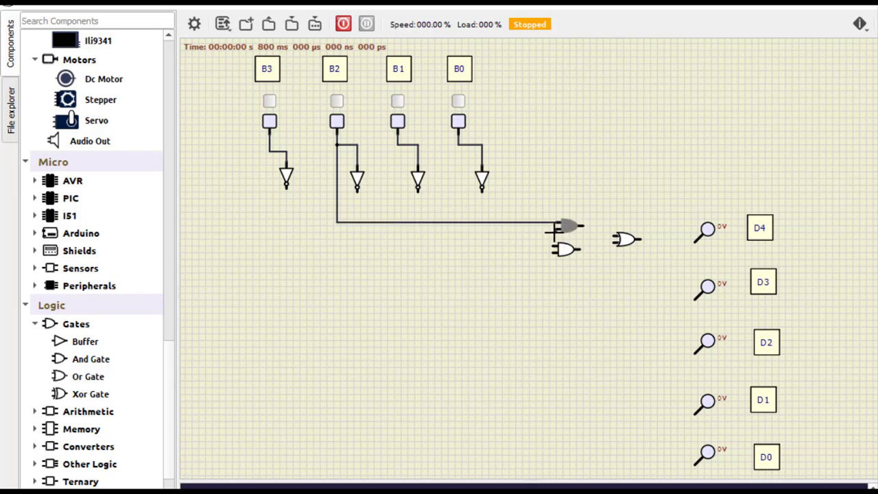
right_click(554, 231)
left_click(569, 240)
left_click(577, 203)
left_click_drag(555, 231, 269, 150)
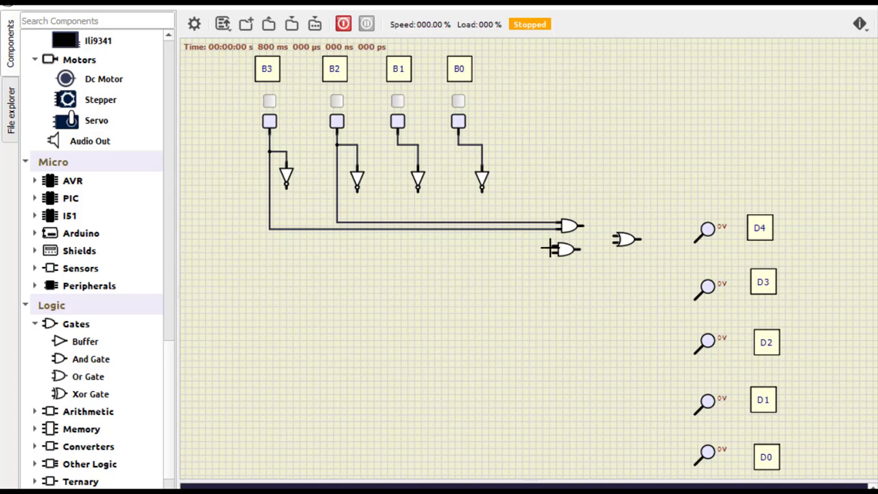
Wire B1 and B3 to the lower And gate, and connect both And gates through the Or gate to the D4 probe
left_click_drag(551, 248, 402, 154)
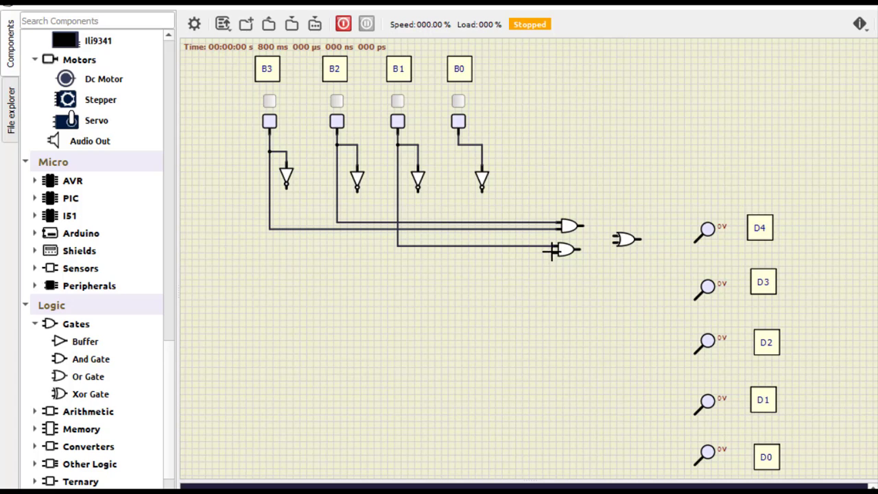
left_click_drag(550, 251, 269, 229)
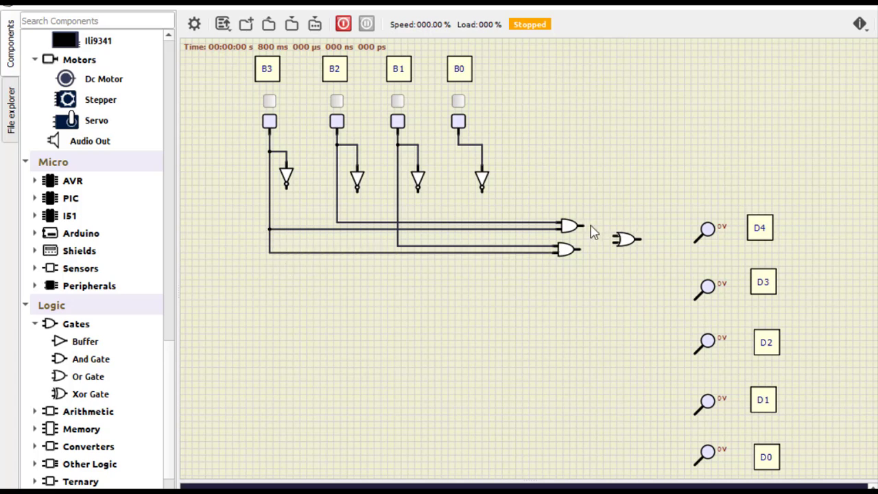
left_click_drag(583, 225, 695, 240)
Add an And gate beside the D3 probe, set its input size to 3 and adjust its position
left_click_drag(91, 359, 627, 299)
double_click(626, 295)
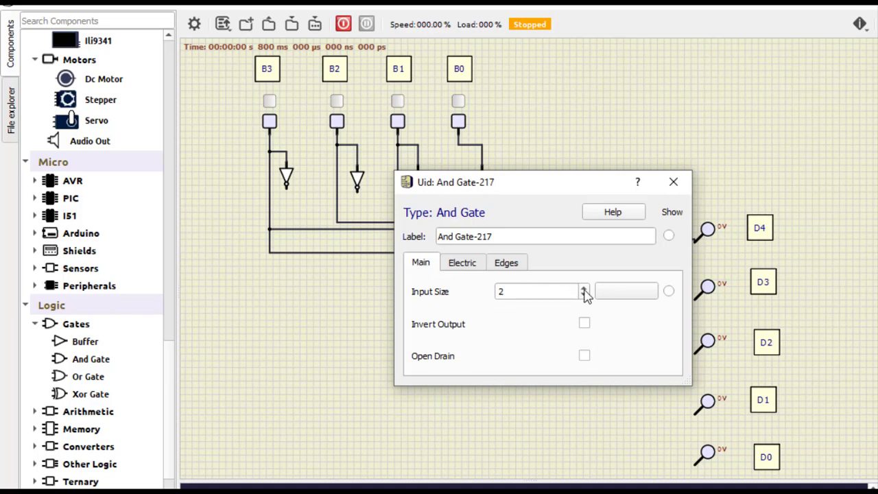
left_click(583, 290)
left_click(673, 183)
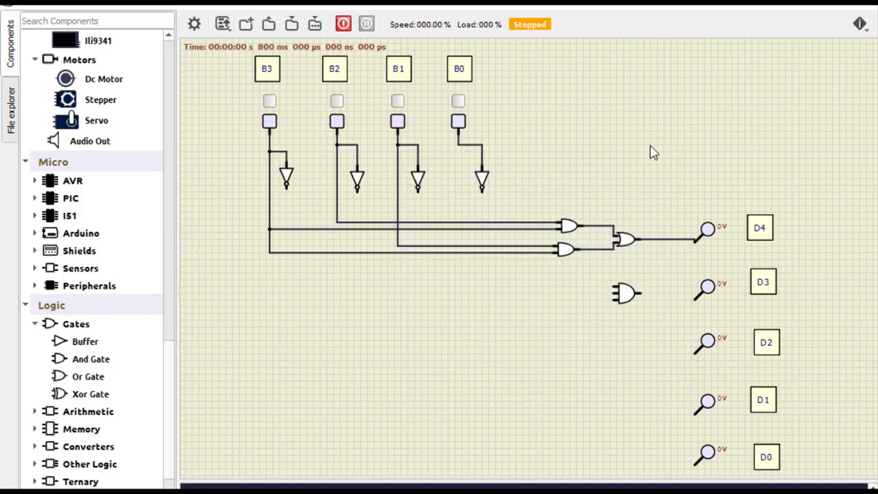
left_click_drag(627, 288, 631, 296)
left_click(597, 286)
Wire inverted B1, inverted B2 and B3 to the three inputs of the And gate beside the D3 probe
mouse_move(615, 295)
left_mouse_down()
mouse_move(472, 298)
mouse_move(417, 222)
mouse_move(417, 192)
left_mouse_up()
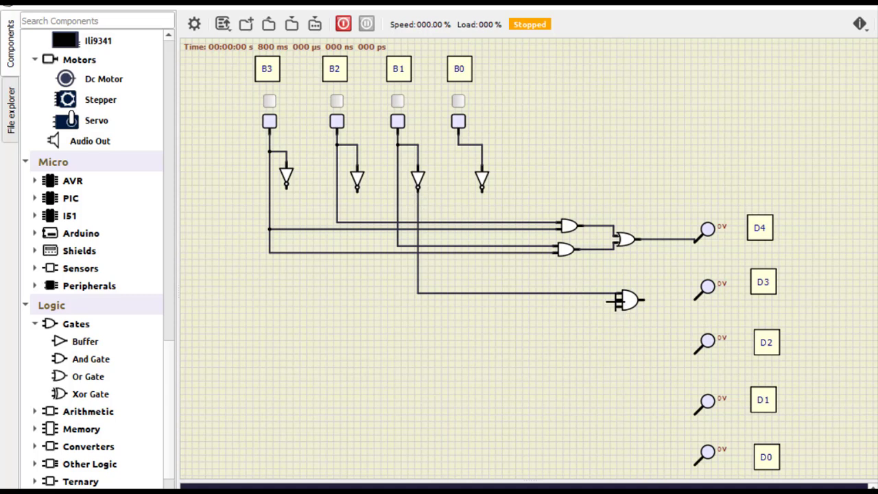
mouse_move(613, 302)
left_mouse_down()
mouse_move(351, 272)
mouse_move(357, 191)
left_mouse_up()
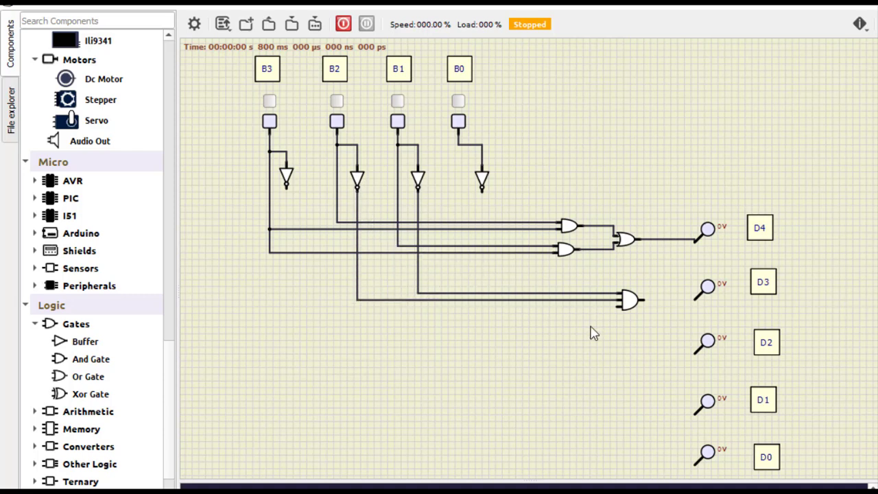
mouse_move(613, 307)
left_mouse_down()
mouse_move(286, 302)
mouse_move(273, 266)
left_mouse_up()
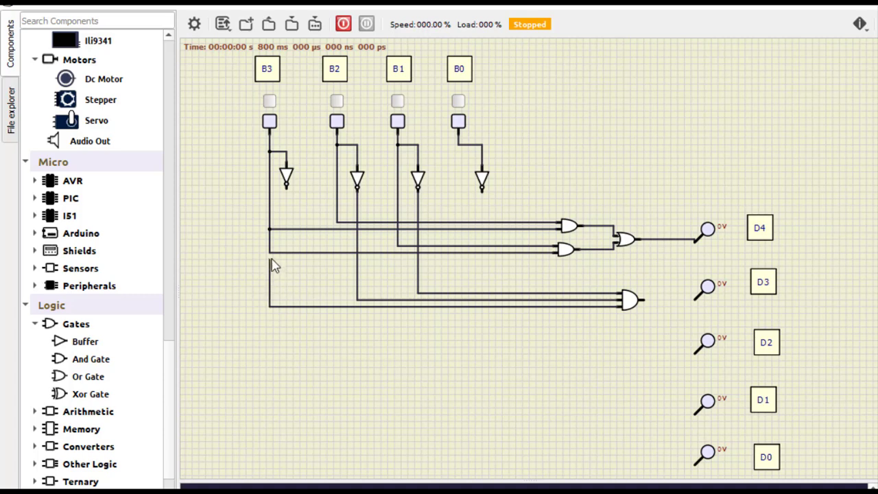
left_click(269, 252)
Add two stacked And gates and an Or gate in front of the D2 probe
left_click_drag(98, 358, 573, 343)
left_click_drag(78, 359, 584, 375)
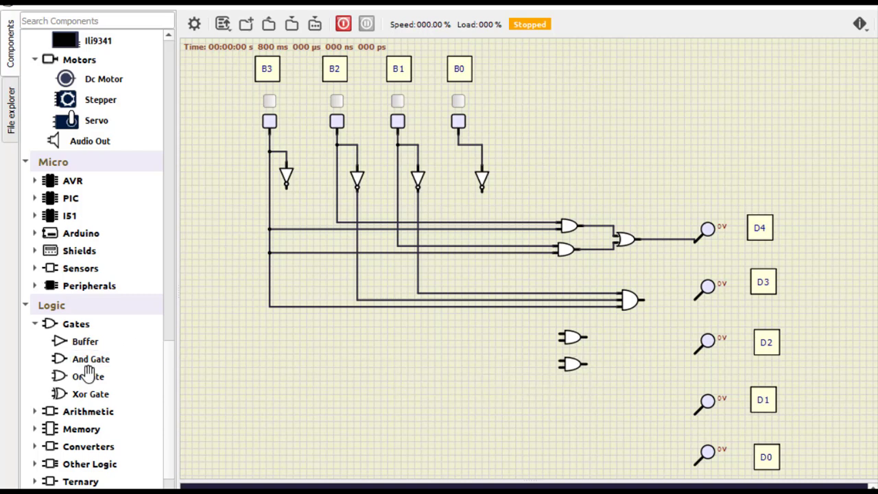
left_click_drag(88, 373, 630, 351)
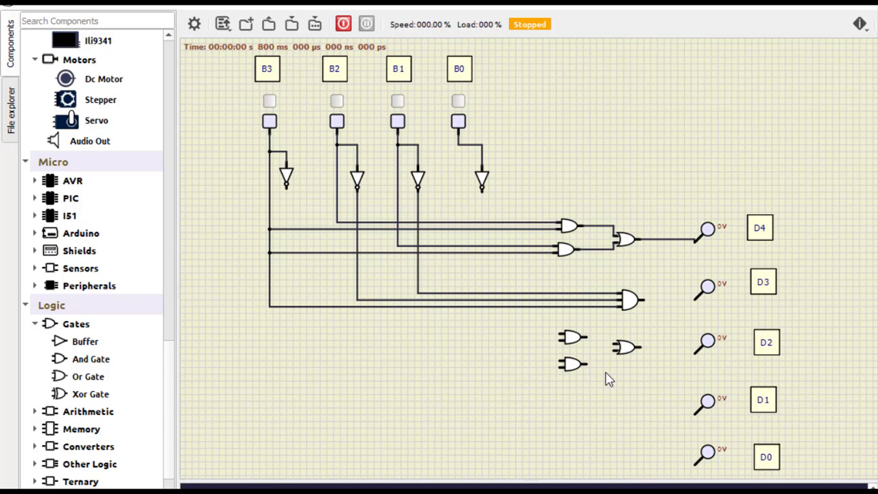
Wire B2 and inverted B3 to the inputs of the upper And gate of the D2 group
left_click(560, 335)
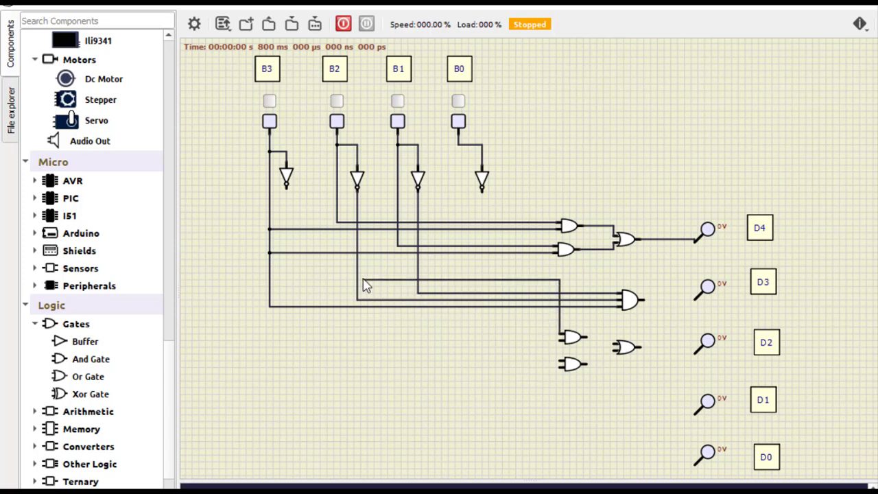
left_click(337, 221)
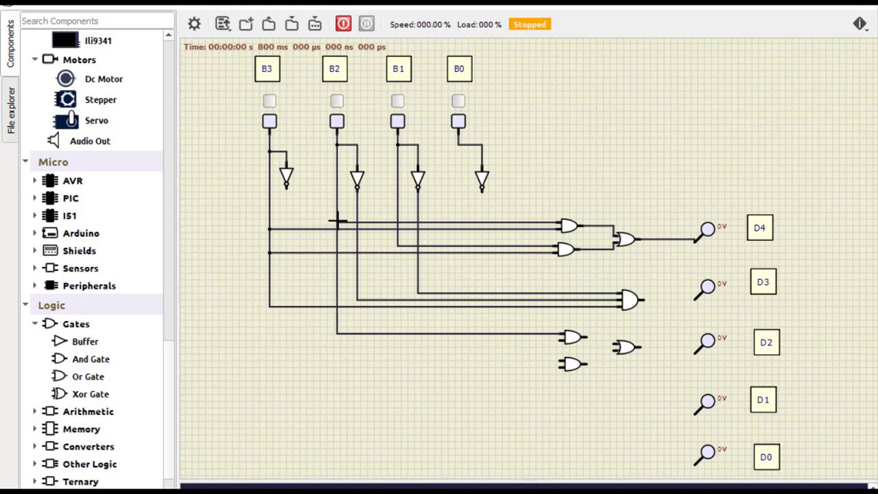
left_click(559, 339)
left_click(286, 187)
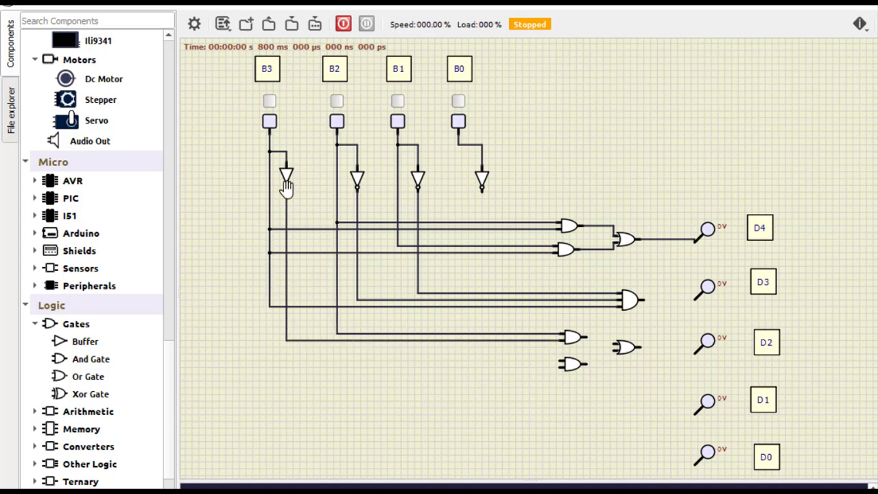
left_click(286, 187)
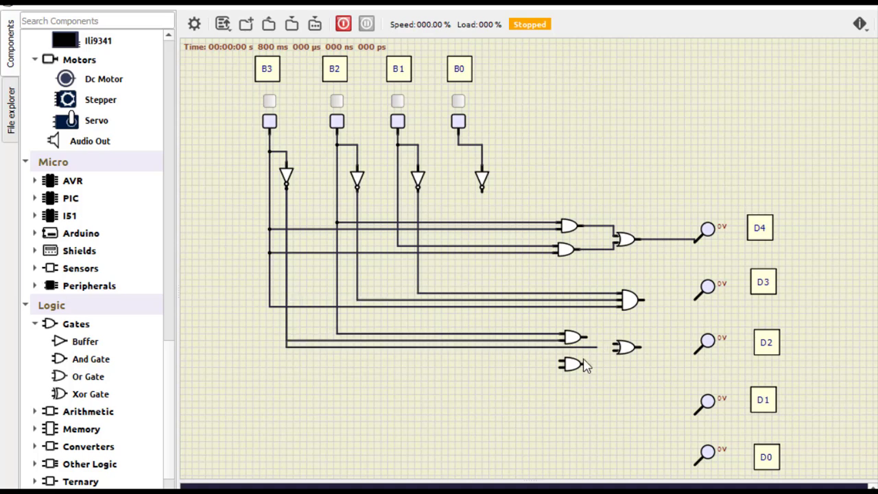
right_click(486, 341)
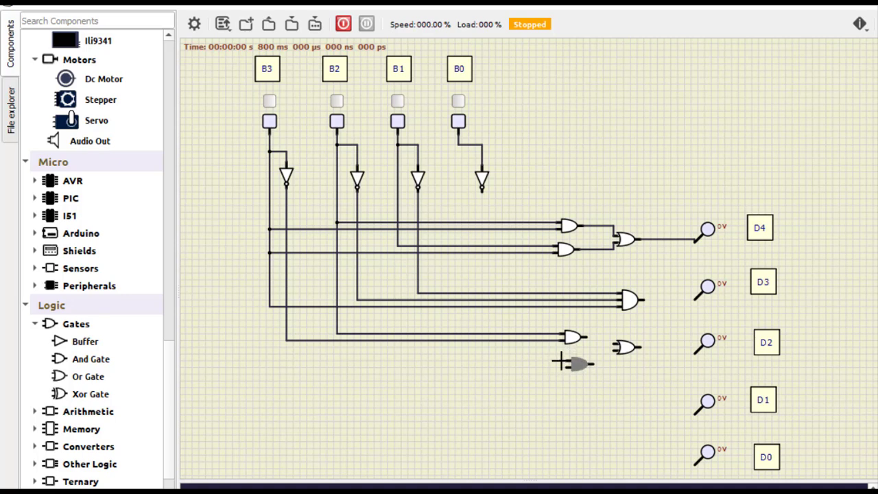
Shift the lower And gate of the D2 group slightly and wire B1 to its first input
right_click(561, 361)
left_click(579, 374)
mouse_move(574, 365)
left_mouse_down()
mouse_move(447, 343)
mouse_move(402, 294)
mouse_move(397, 245)
left_mouse_up()
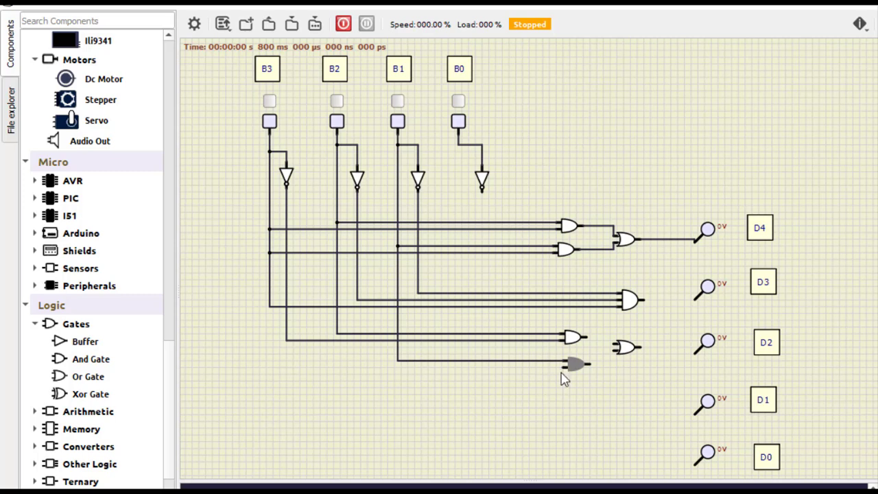
mouse_move(562, 367)
left_mouse_down()
mouse_move(240, 386)
mouse_move(268, 305)
left_mouse_up()
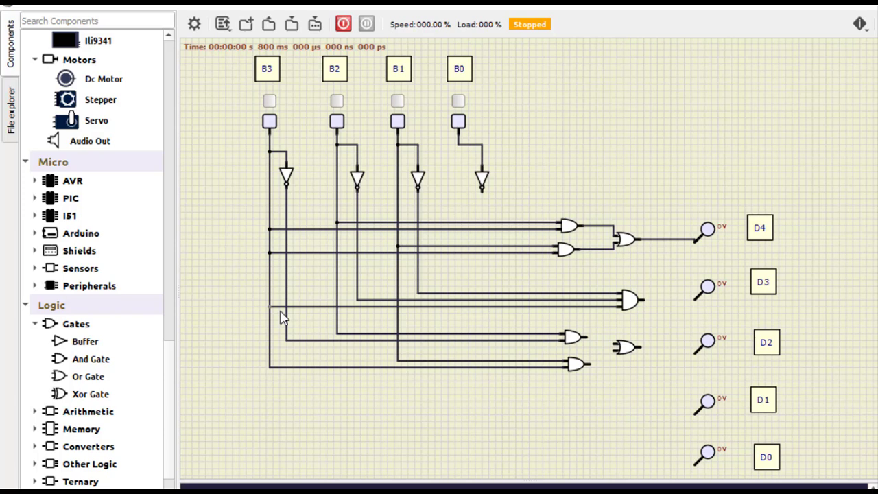
right_click(301, 371)
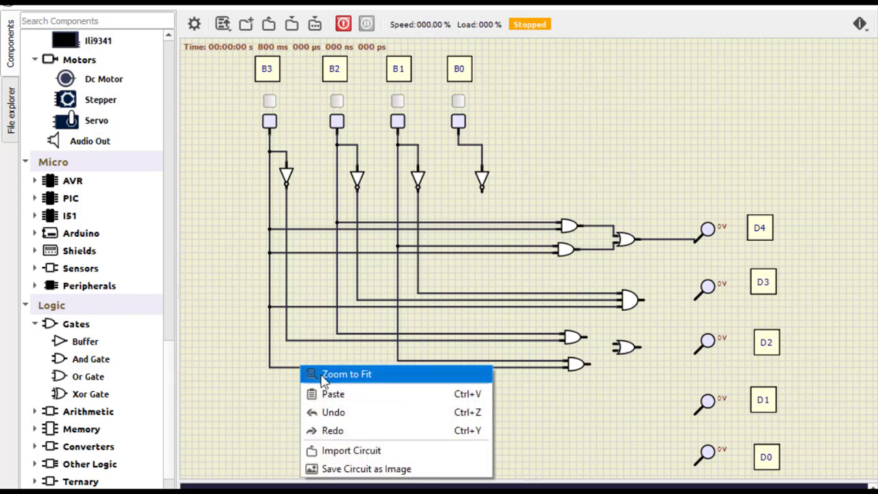
left_click(315, 377)
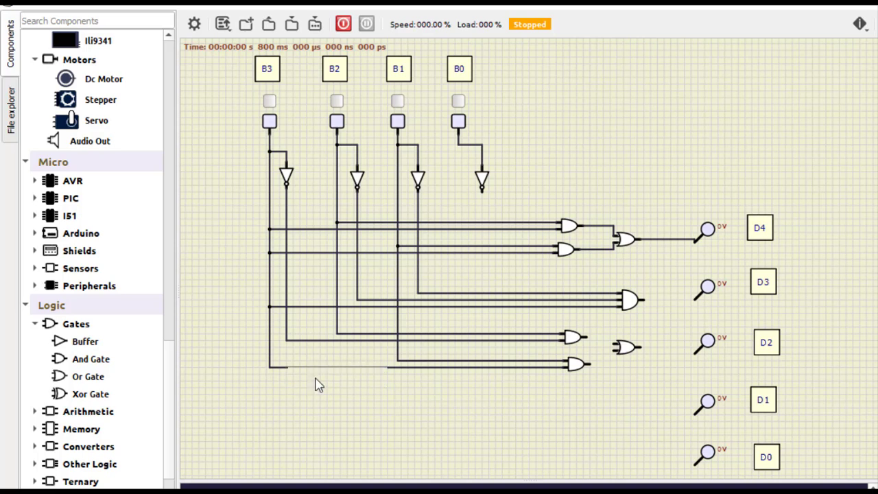
Wire B2 to the second input of the lower And gate of the D2 group
left_click(559, 367)
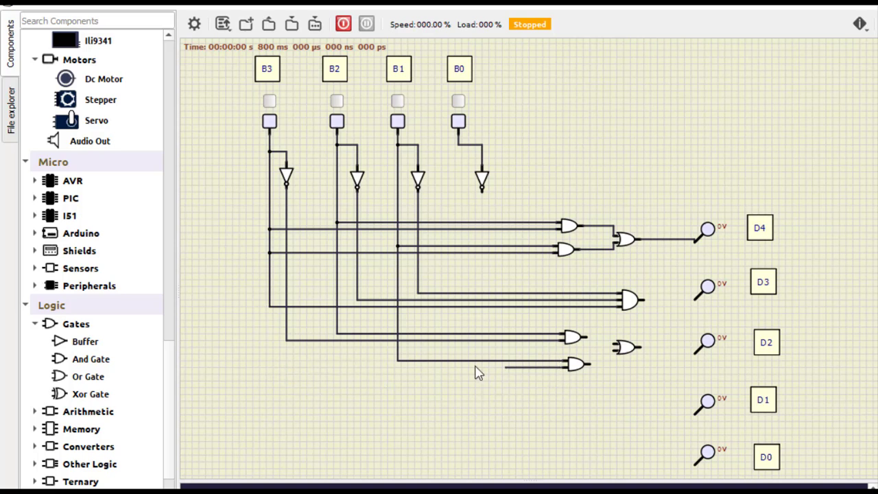
left_click(342, 339)
left_click_drag(342, 338, 336, 334)
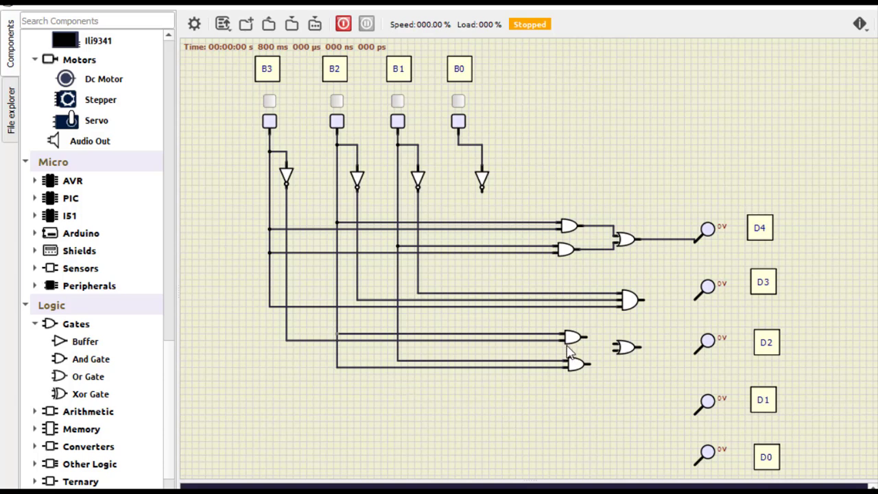
Wire the D2 group's And gates through its Or gate to the D2 probe, and the three-input And gate to the D3 probe
left_click(587, 336)
left_click(614, 343)
left_click(611, 352)
left_click(643, 299)
left_click(694, 300)
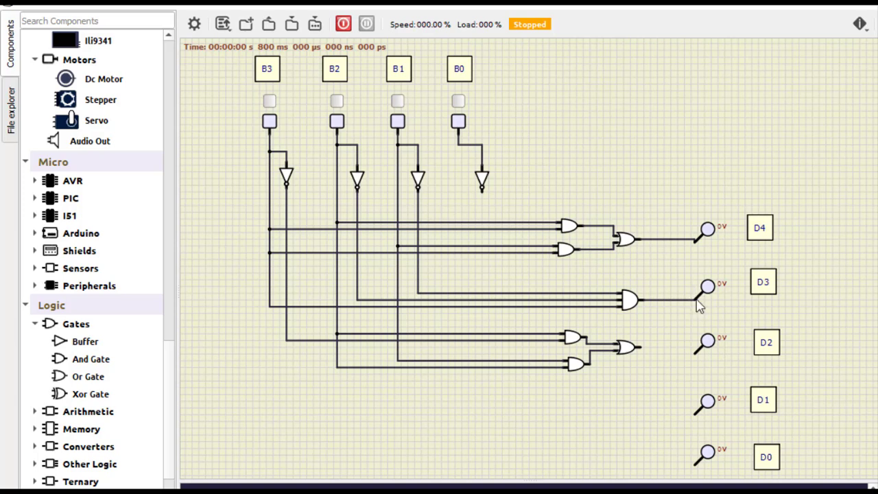
left_click(640, 349)
left_click(694, 352)
Place two And gates and an Or gate near the D1 probe, setting the lower And gate to 4 inputs
left_click_drag(92, 360, 577, 391)
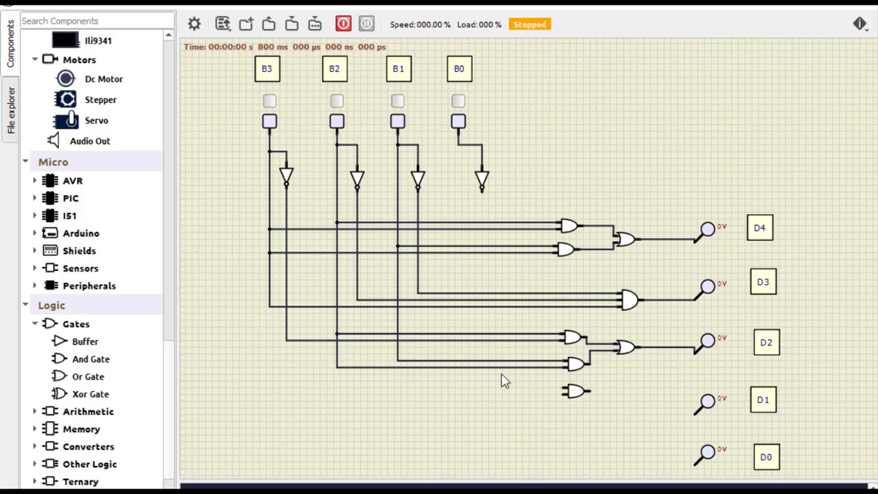
left_click_drag(93, 359, 581, 425)
double_click(579, 423)
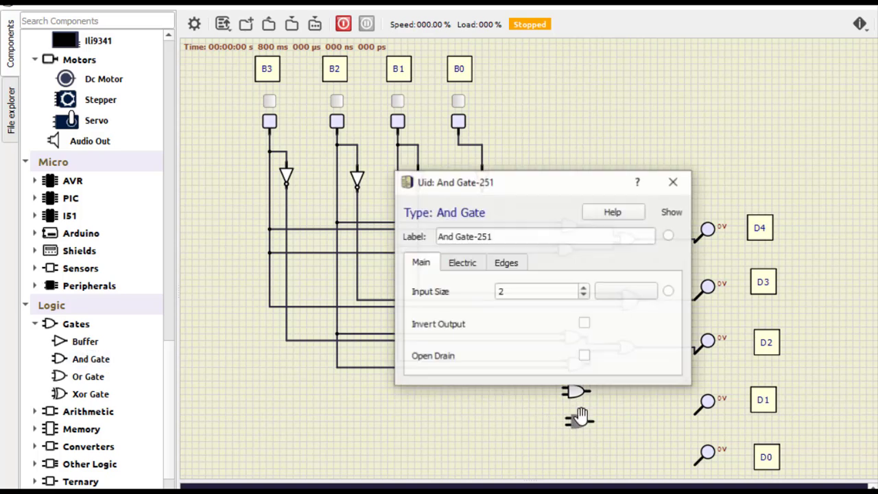
left_click(584, 289)
left_click(584, 289)
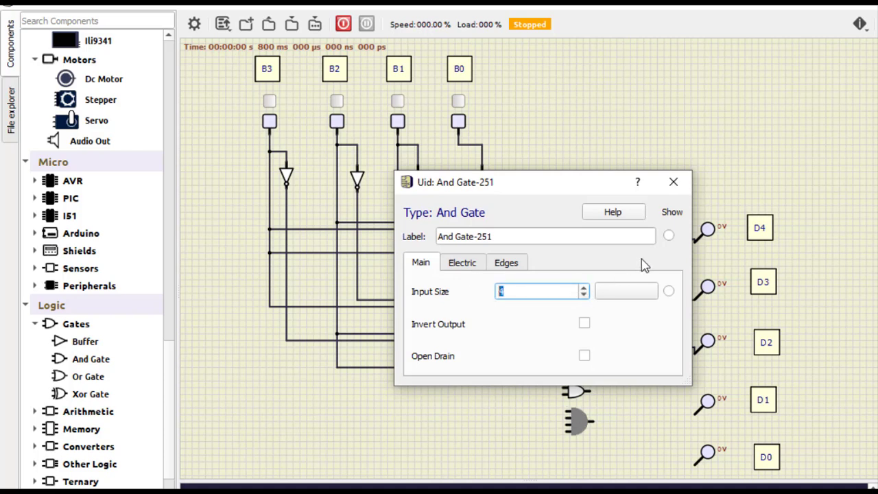
left_click(673, 182)
left_click_drag(74, 376, 648, 413)
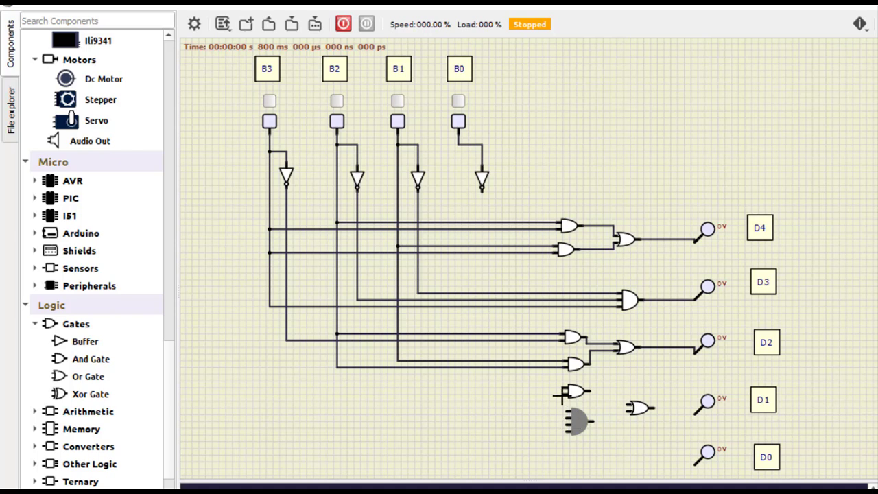
Wire B1 and inverted B3 to the inputs of the upper And gate of the D1 group
left_click_drag(562, 389, 397, 388)
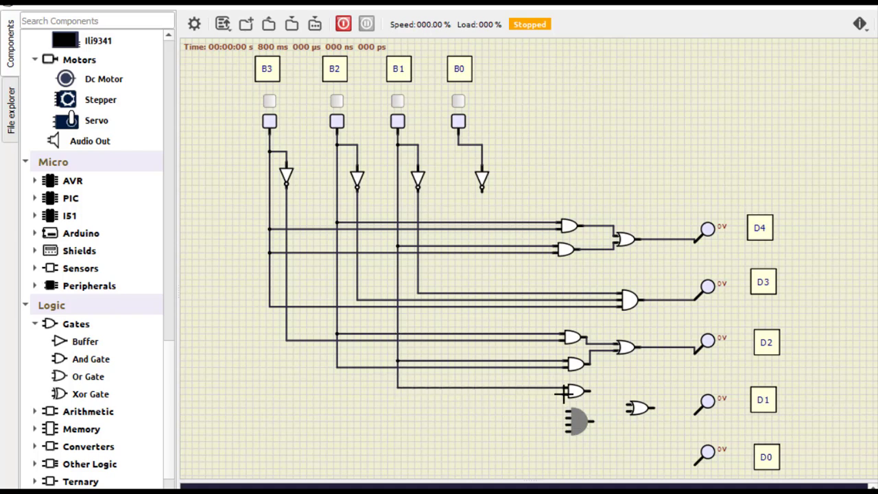
left_click_drag(562, 394, 286, 341)
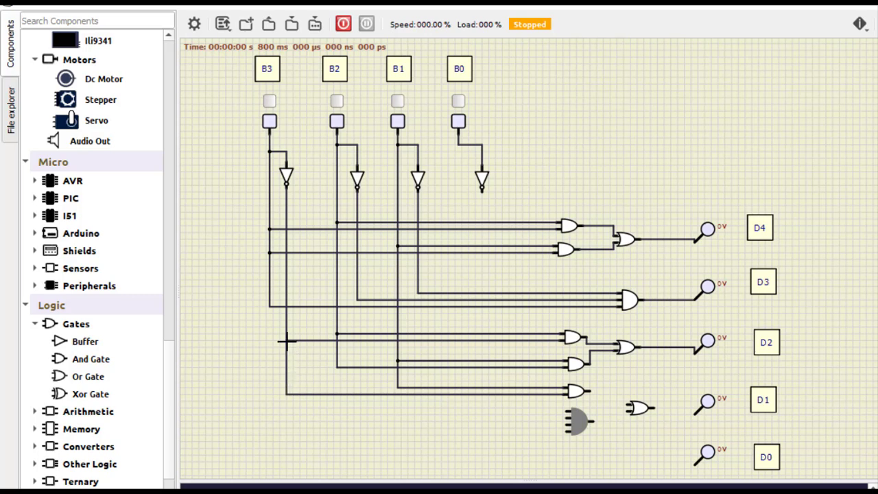
left_click(390, 431)
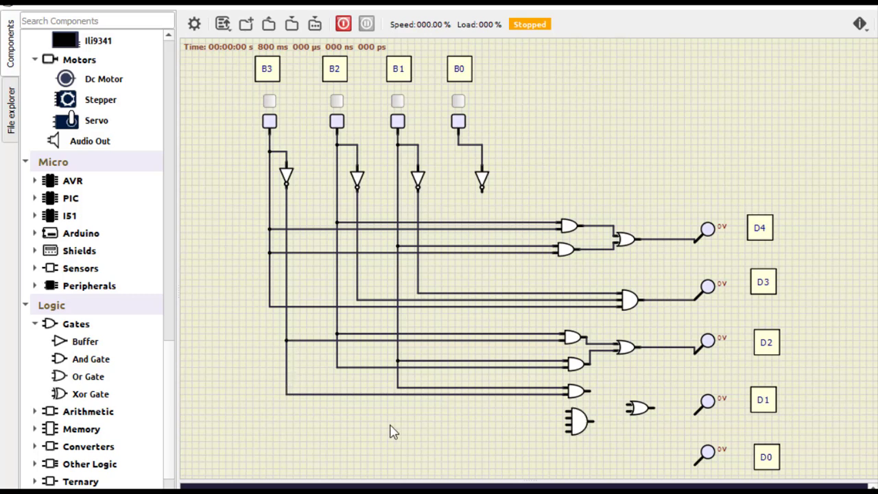
Set the input size of the lower And gate of the D1 group to 3
double_click(580, 421)
left_click(583, 271)
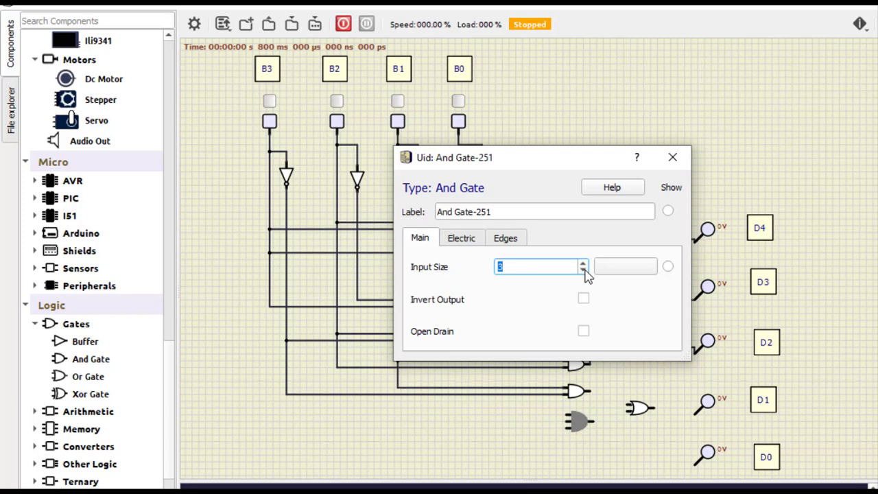
left_click(673, 159)
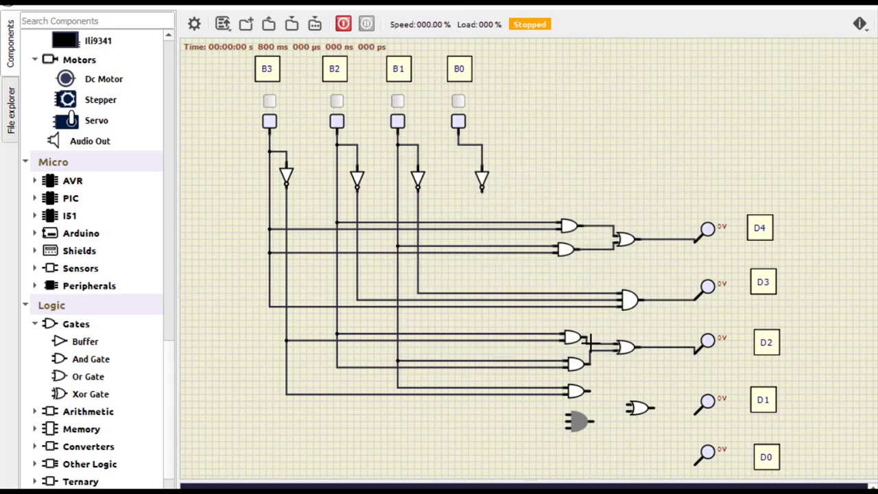
Wire inverted B1, B2 and B3 to the three inputs of the lower And gate of the D1 group
left_click(560, 415)
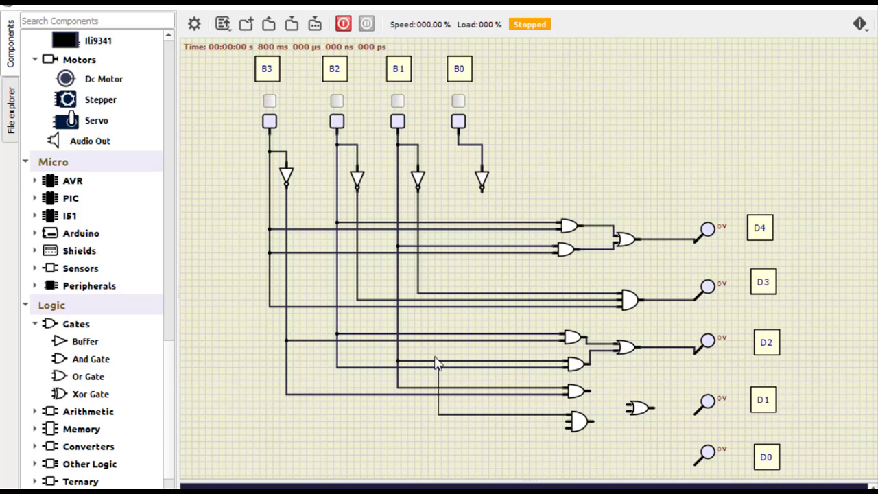
left_click(419, 292)
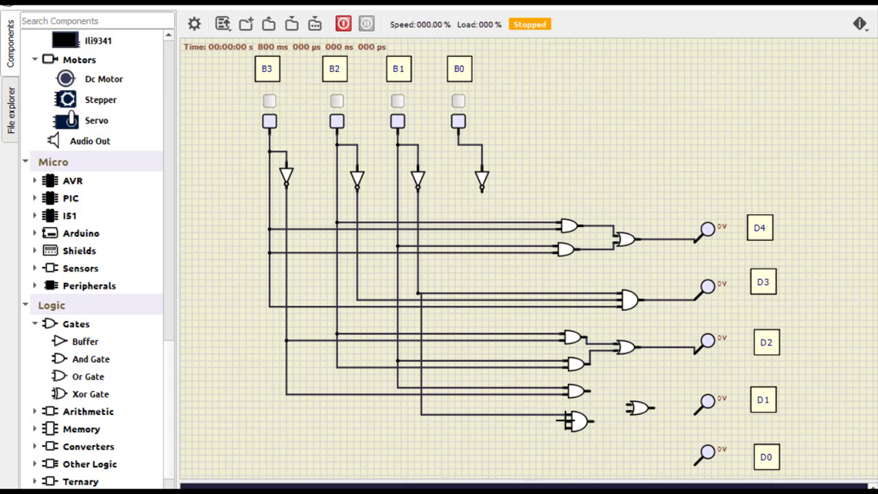
left_click(565, 420)
left_click(344, 366)
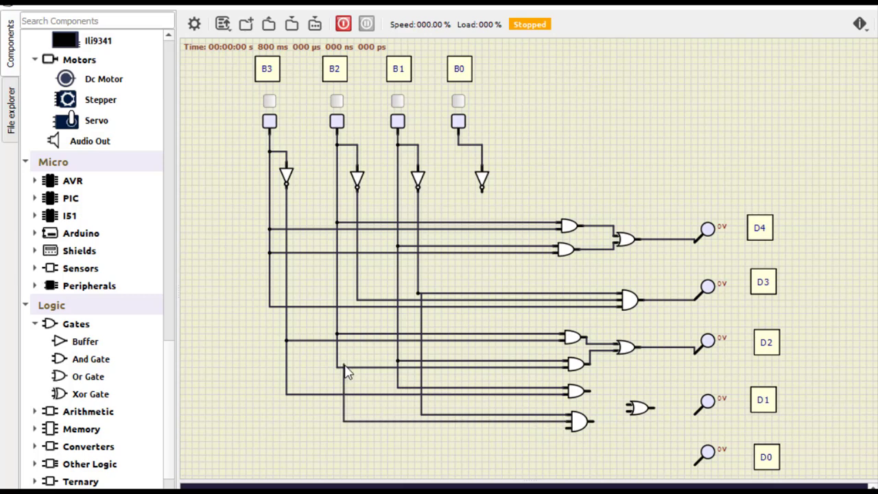
left_click(566, 429)
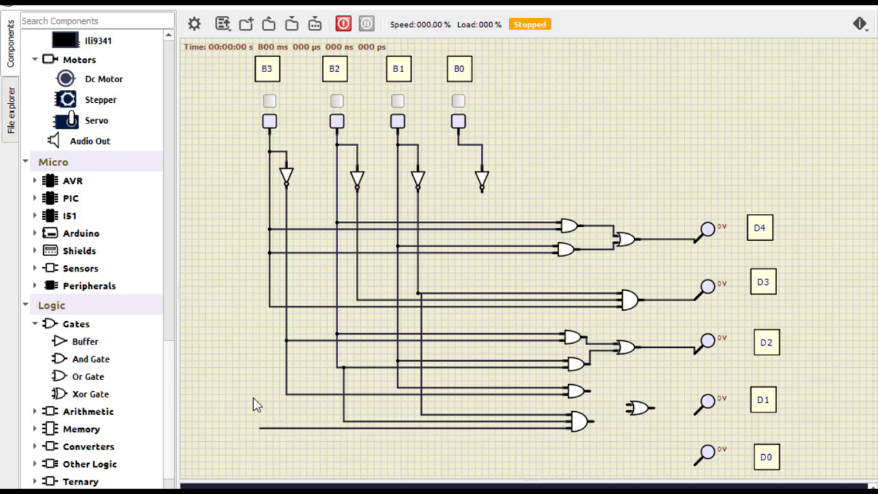
left_click(271, 306)
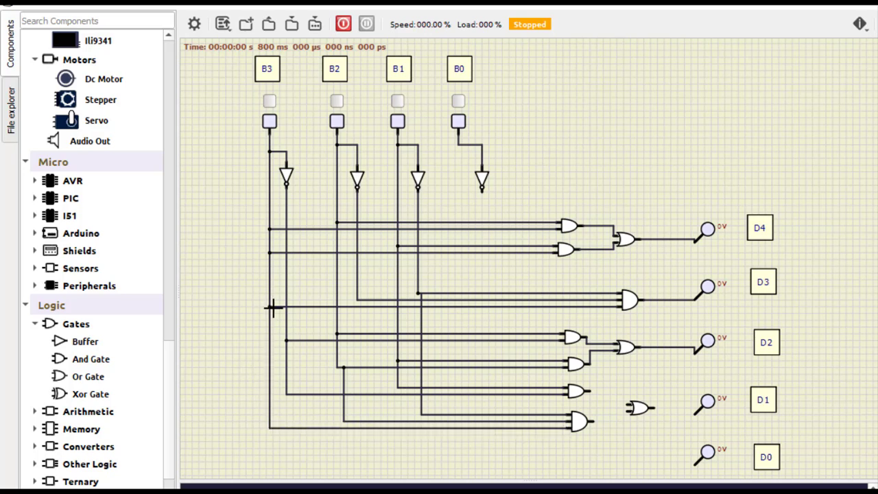
Wire both And gates of the D1 group through their Or gate to the D1 probe
left_click(586, 391)
left_click(627, 406)
left_click(591, 420)
left_click(629, 411)
left_click(653, 406)
left_click(697, 413)
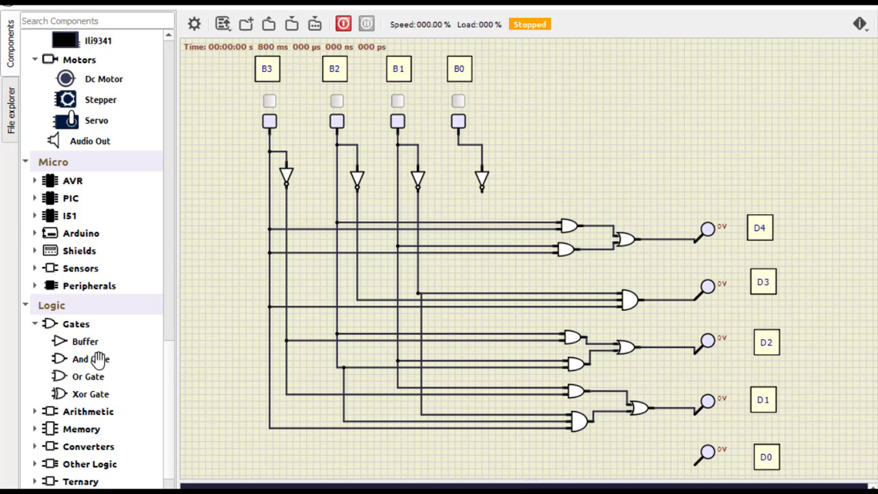
Place an And gate with its inputs joined beside the D0 probe and wire B0 through it to the probe
left_click_drag(89, 359, 631, 462)
left_click_drag(643, 455, 695, 468)
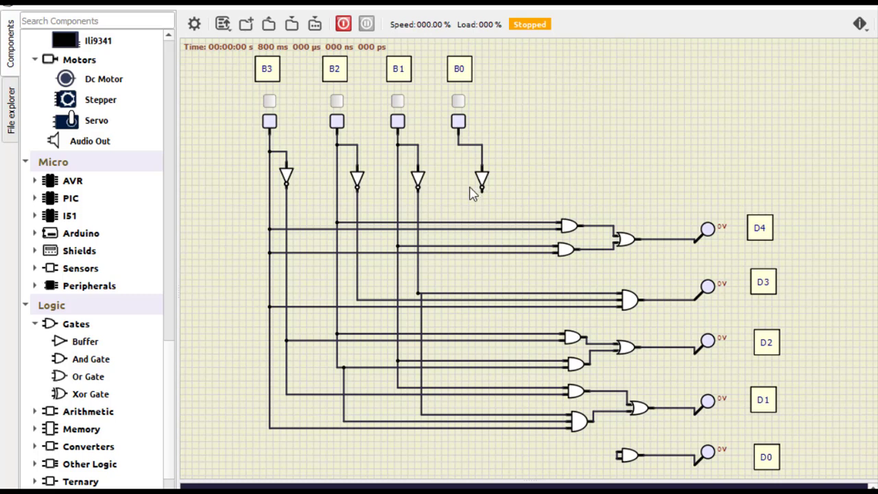
left_click_drag(617, 456, 458, 145)
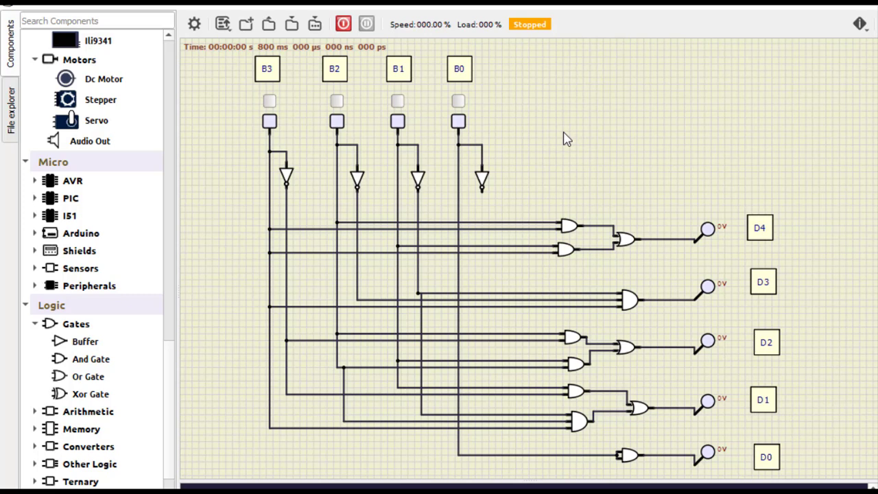
Run the simulation and switch on B0, B1 and B2 one after another to check the D4 to D0 probes
left_click(343, 24)
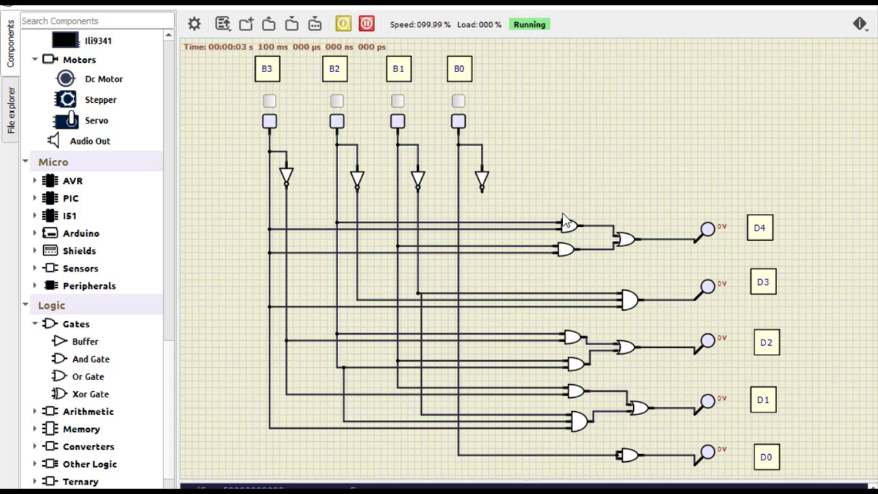
left_click(458, 120)
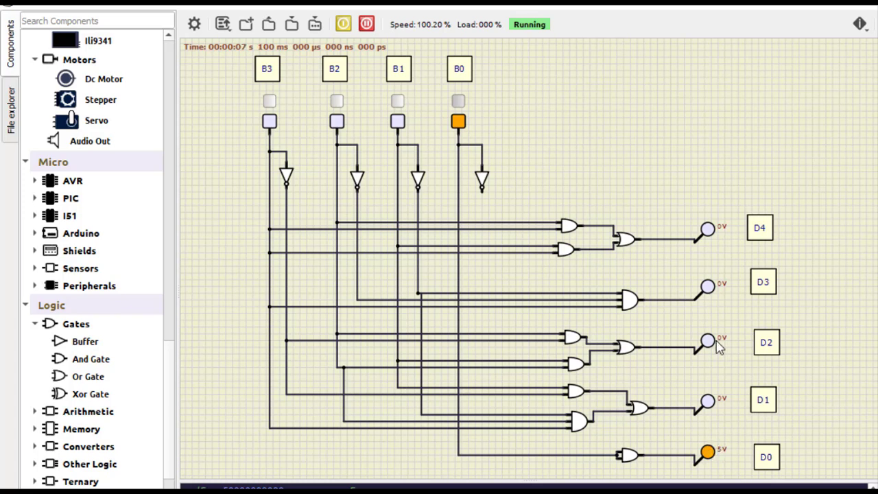
left_click(397, 122)
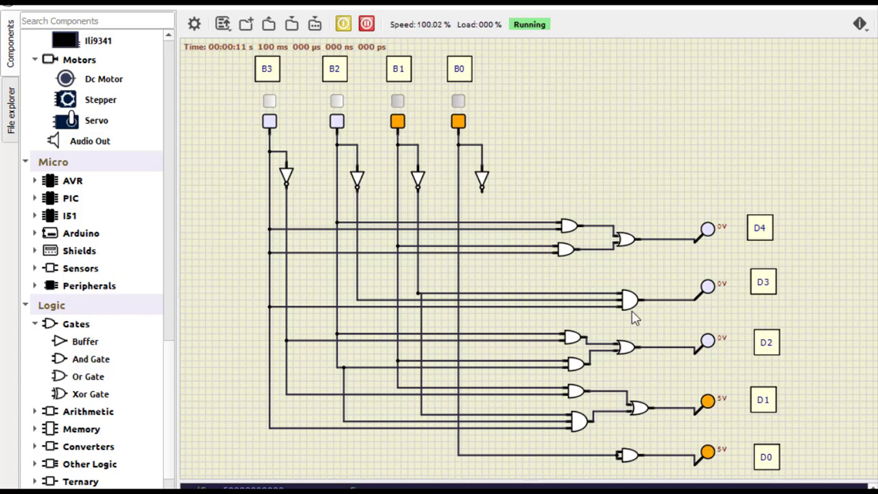
left_click(336, 121)
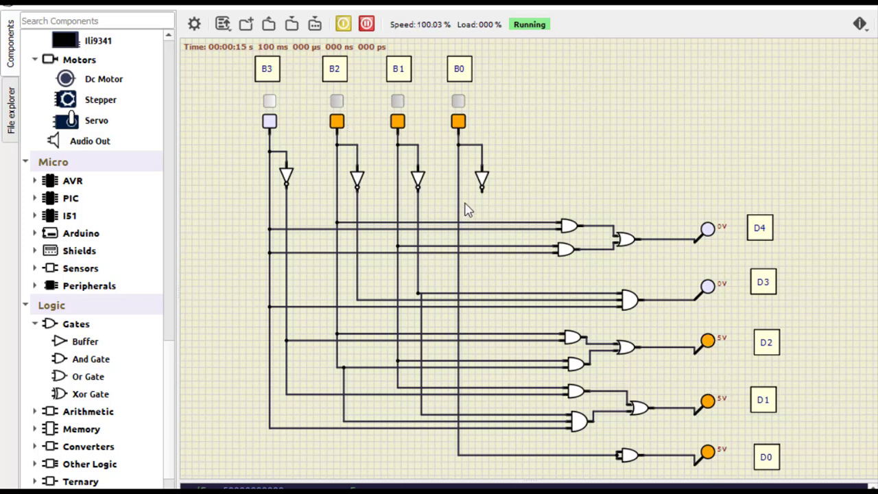
Test the input combinations 1001 and 1010 on B3 to B0 against the D4 to D0 probes
left_click(336, 102)
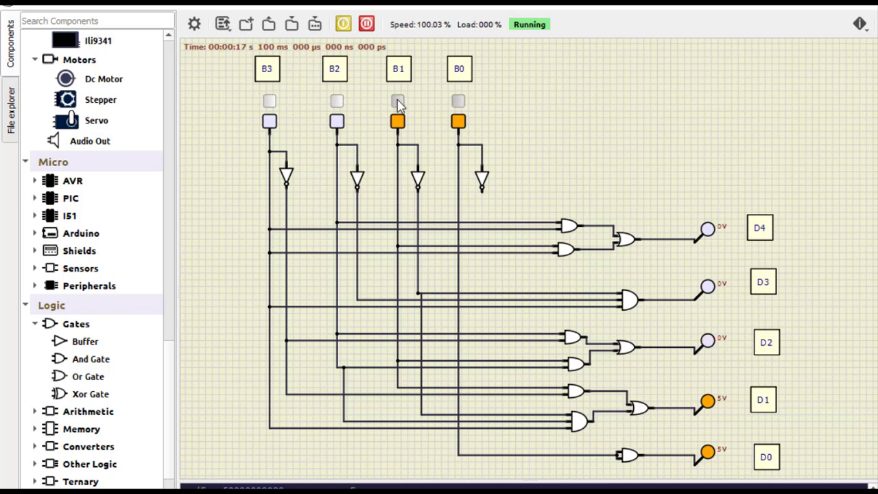
left_click(398, 102)
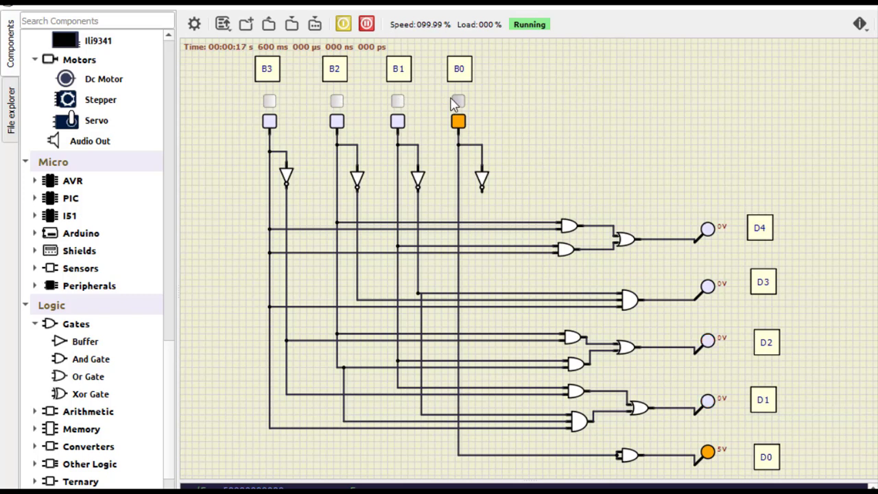
left_click(270, 103)
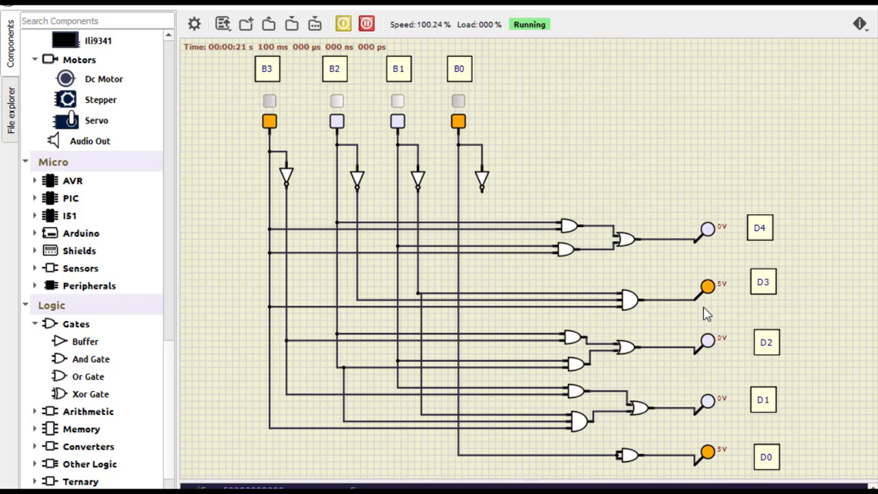
left_click(399, 103)
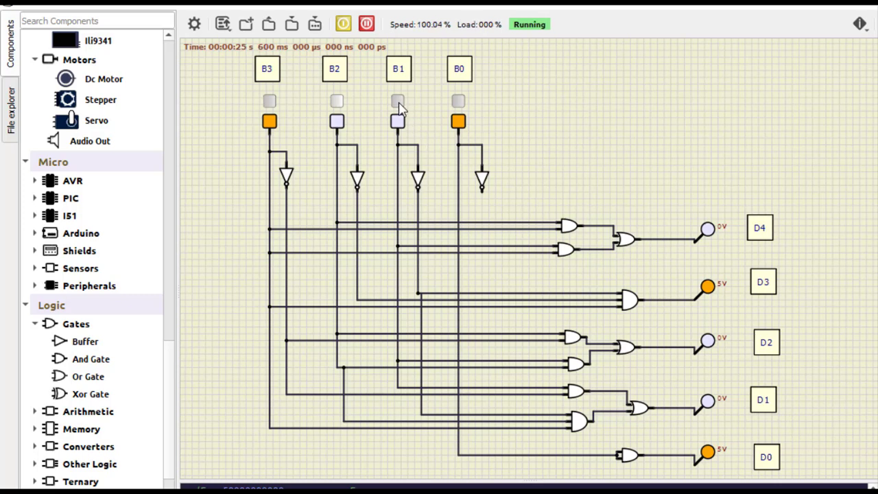
left_click(460, 104)
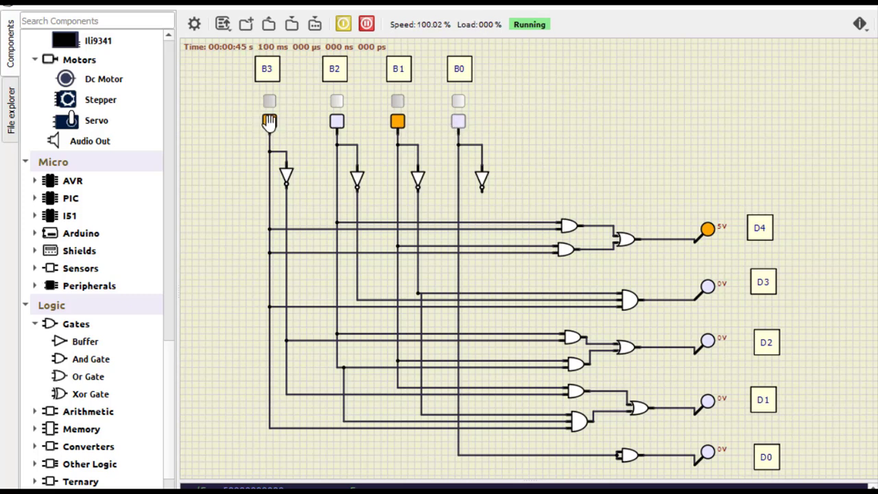
Switch on B0 and B2 to test the input combination 1111, and pause the simulation
left_click(459, 118)
left_click(337, 118)
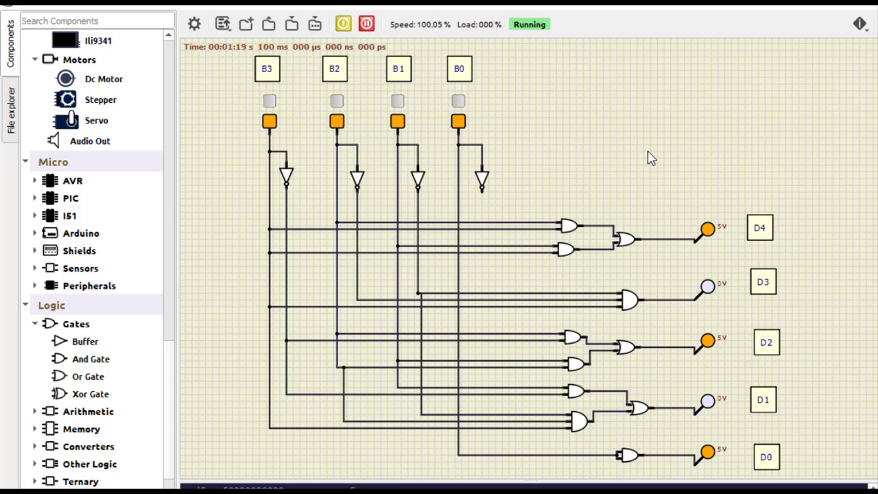
left_click(368, 25)
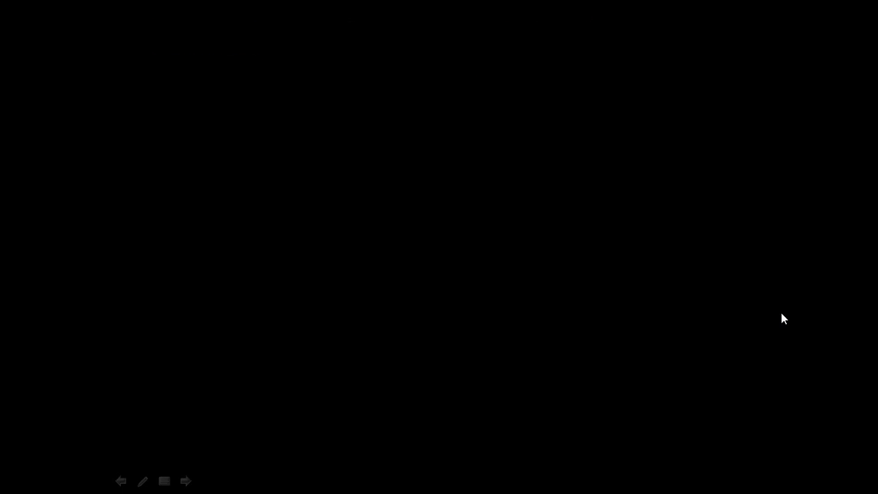
left_click(781, 314)
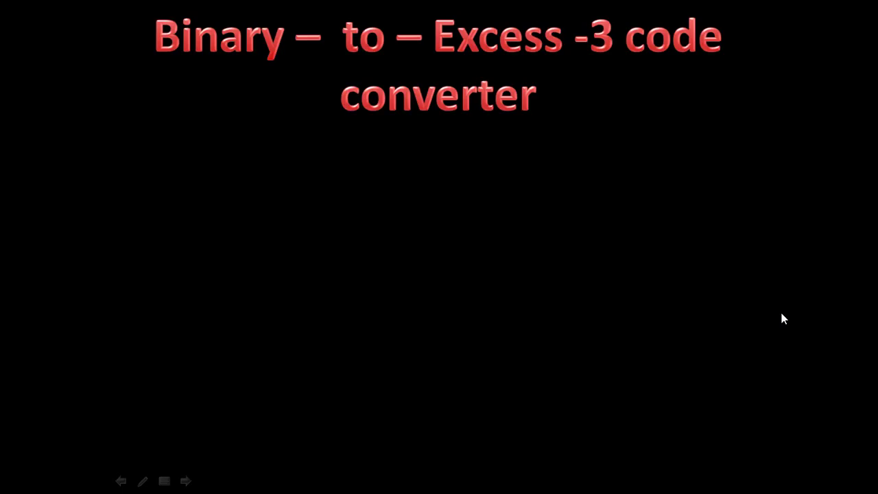